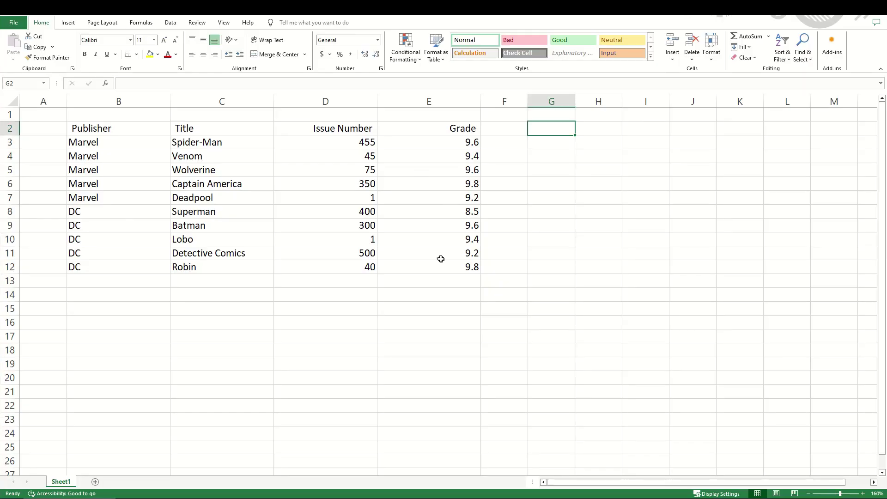
Step: Give header cells B2:E2 bold white text, trying a dark blue fill before recolouring it
drag(93, 128, 458, 128)
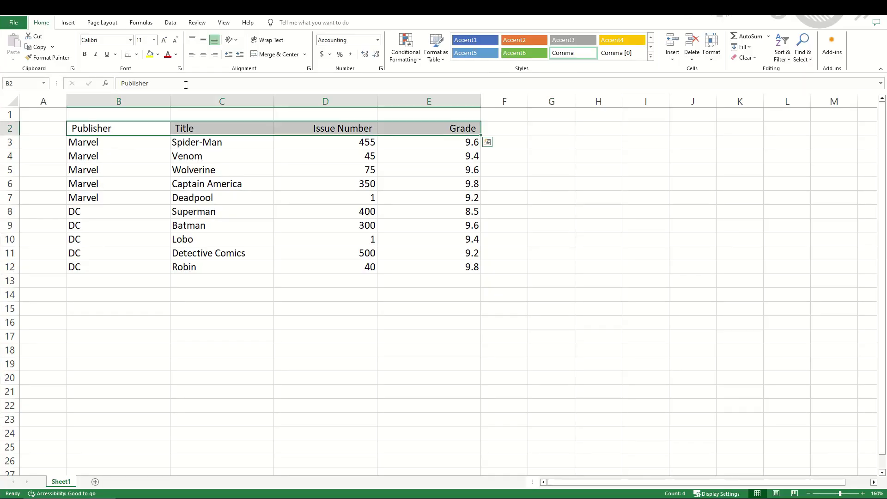
click(154, 56)
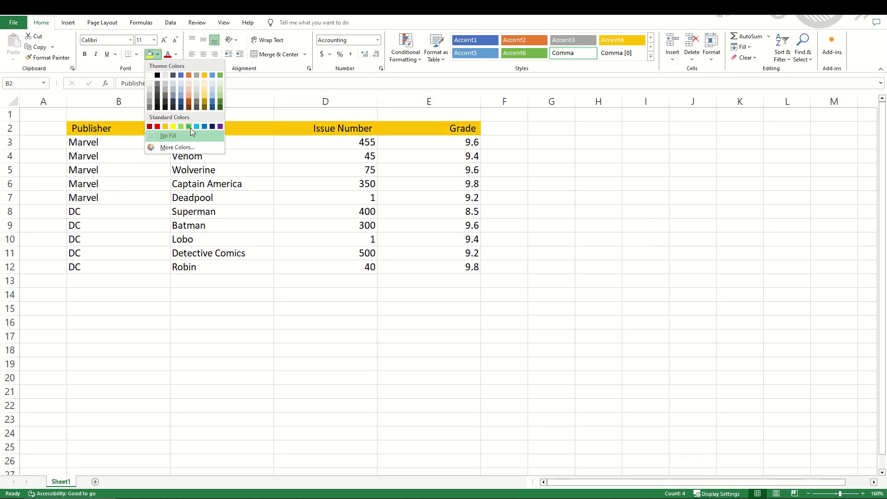
click(212, 126)
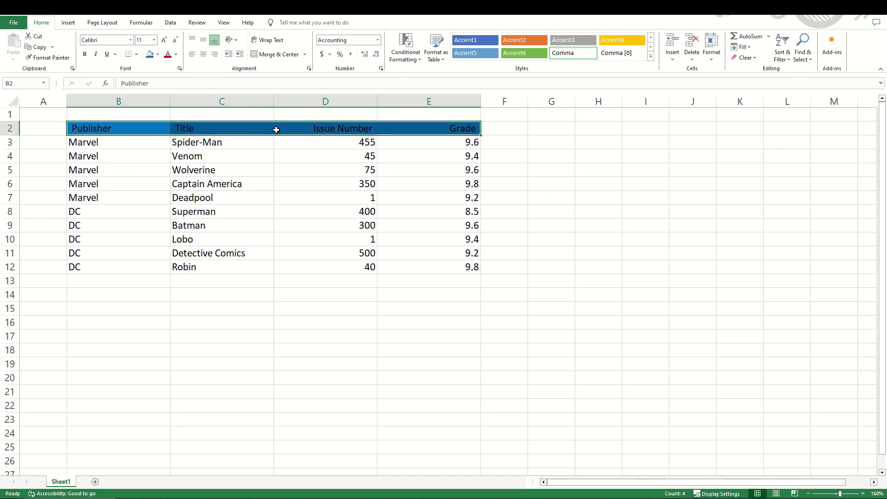
click(176, 54)
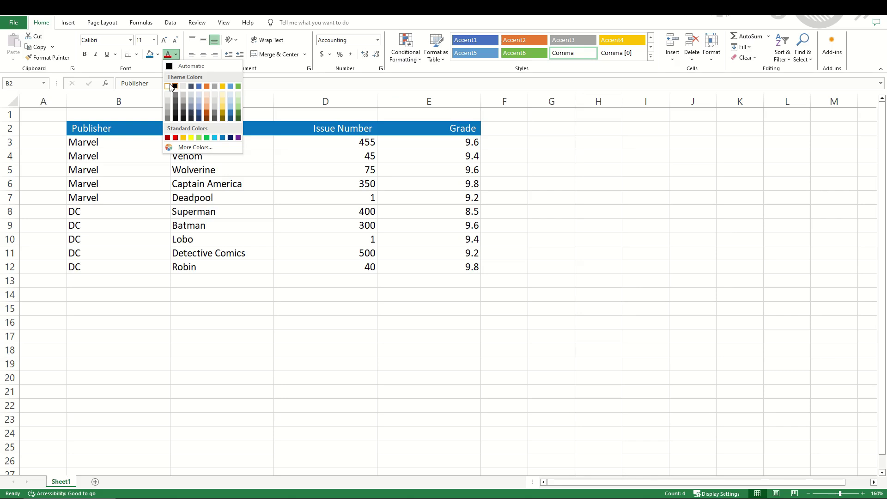
click(168, 86)
click(85, 54)
drag(81, 134, 476, 131)
click(157, 54)
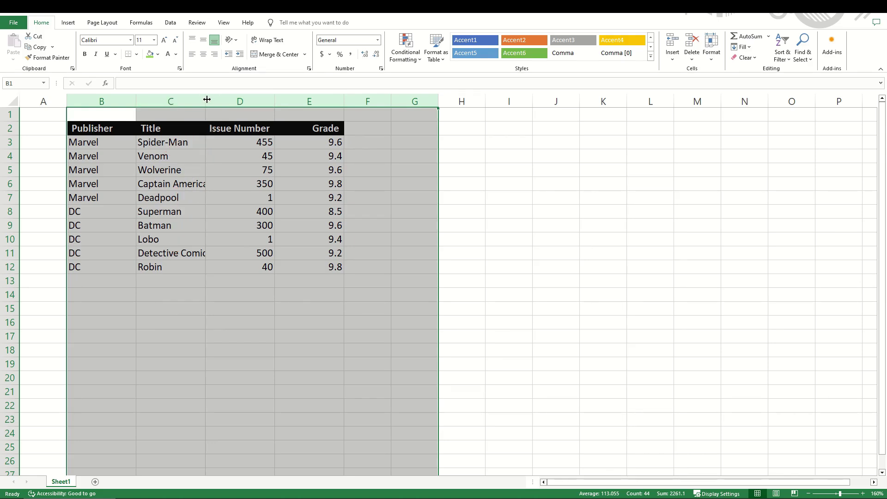
Step: Widen column C, then AutoFit columns B–E so publishers, titles, issues and grades show fully
drag(206, 99, 231, 100)
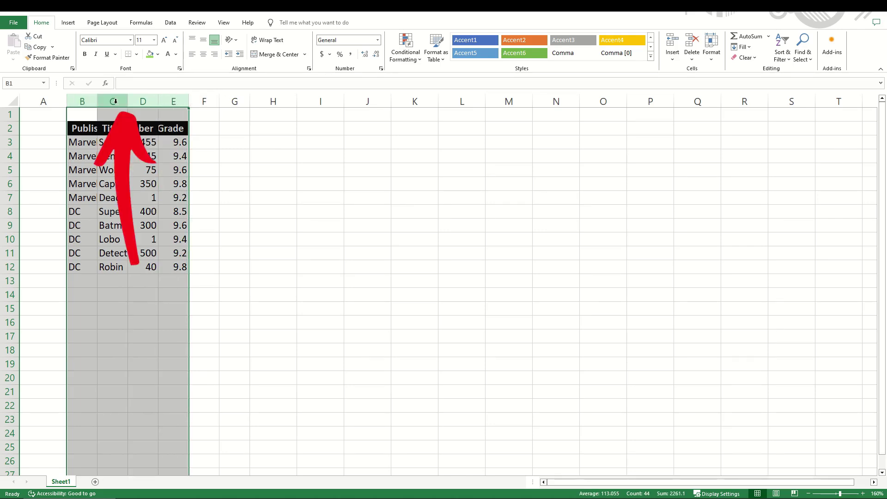
double_click(159, 101)
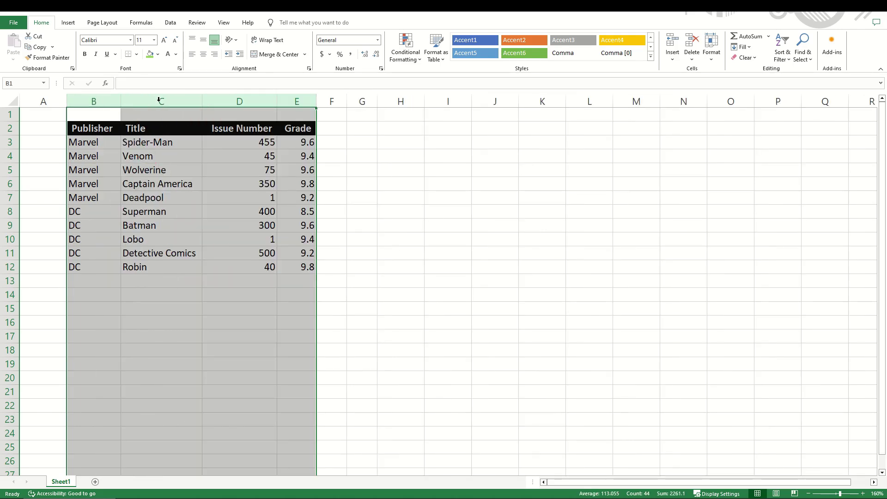
click(57, 128)
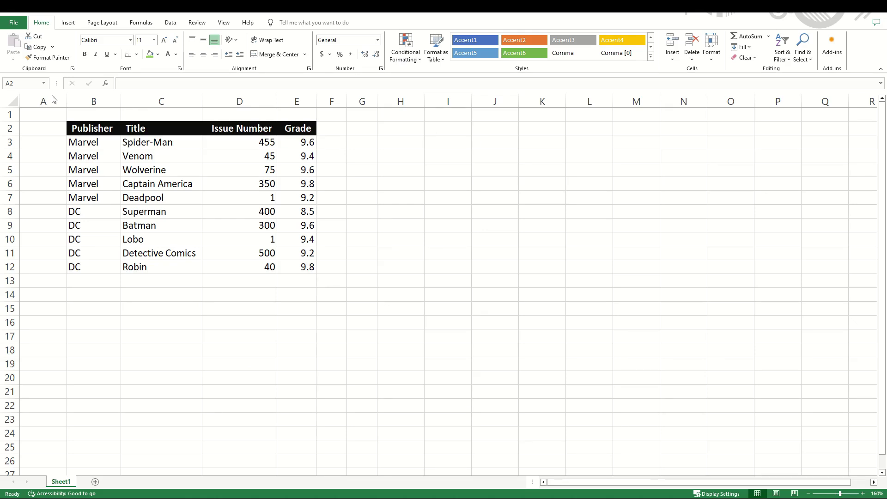
Step: Practise selecting several whole columns, then whole rows 2 through 17
drag(44, 99, 728, 102)
click(48, 133)
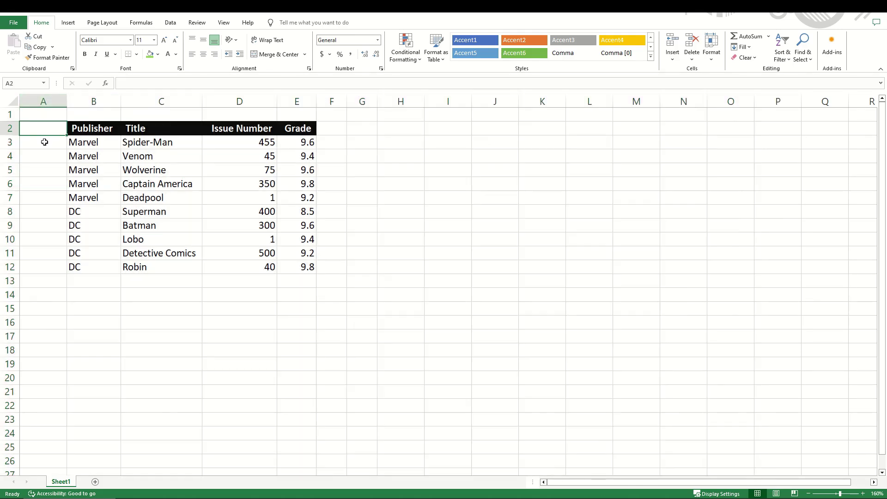
drag(9, 128, 14, 335)
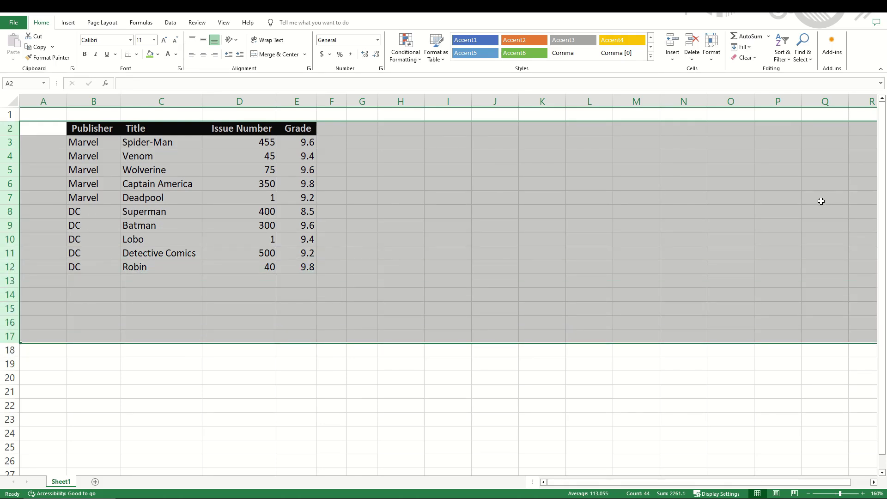
click(425, 394)
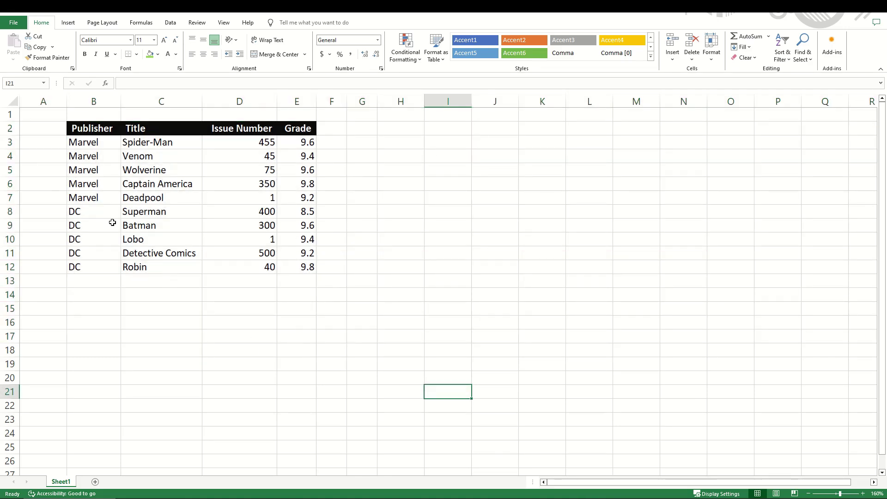
Step: Select the entire sheet and delete all its cell contents
click(12, 102)
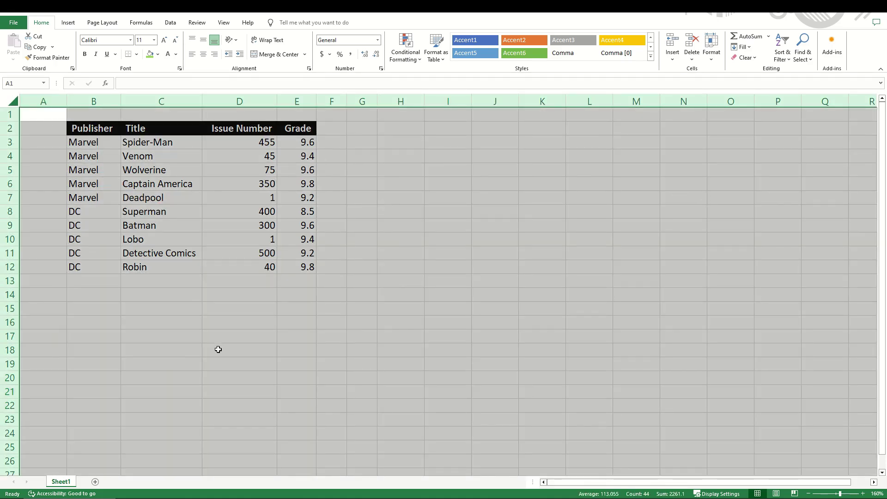
key(Delete)
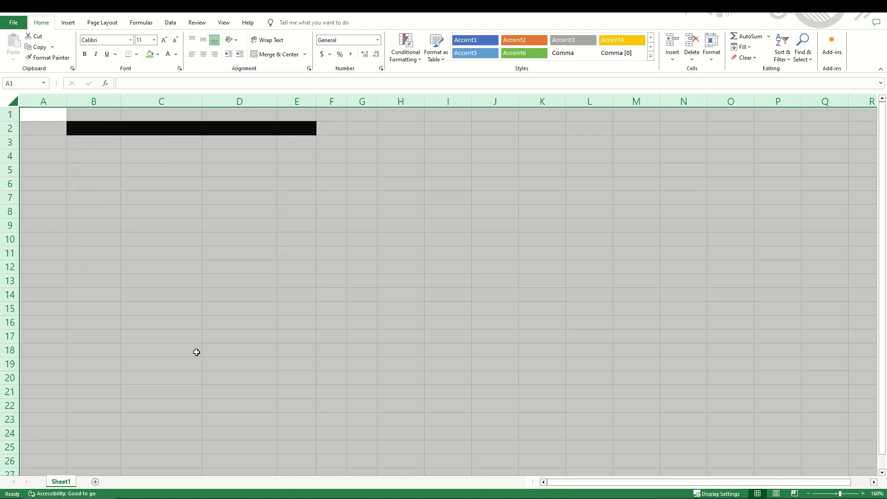
click(152, 227)
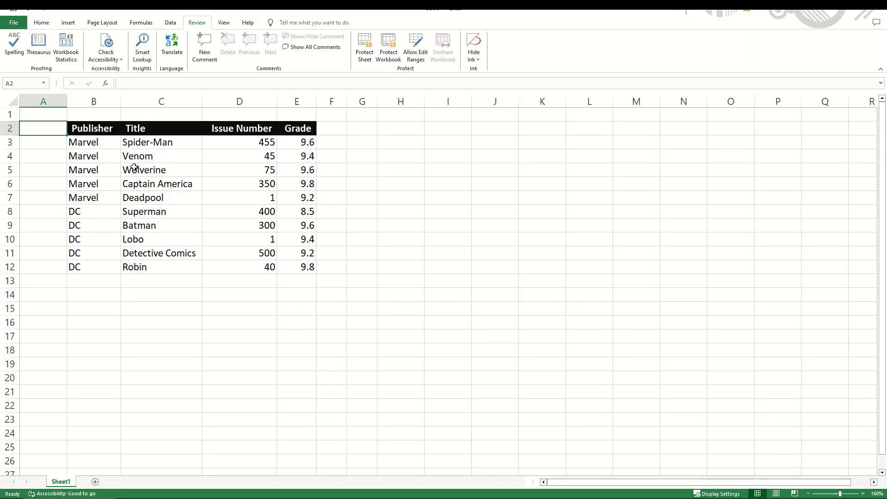
Step: Turn on Data > Filter for the header row B2:E2
drag(82, 128, 309, 129)
click(170, 22)
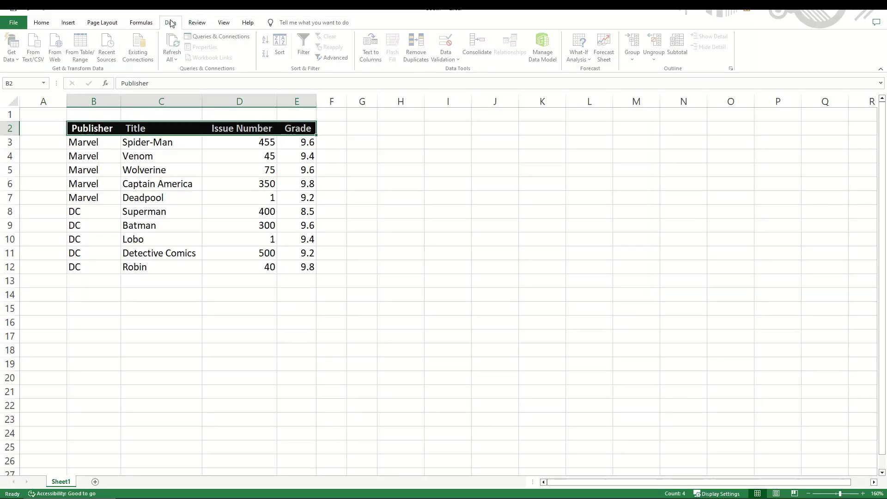
click(305, 54)
click(55, 156)
Step: Test the Publisher filter showing DC only, then Marvel only, then both publishers
click(117, 130)
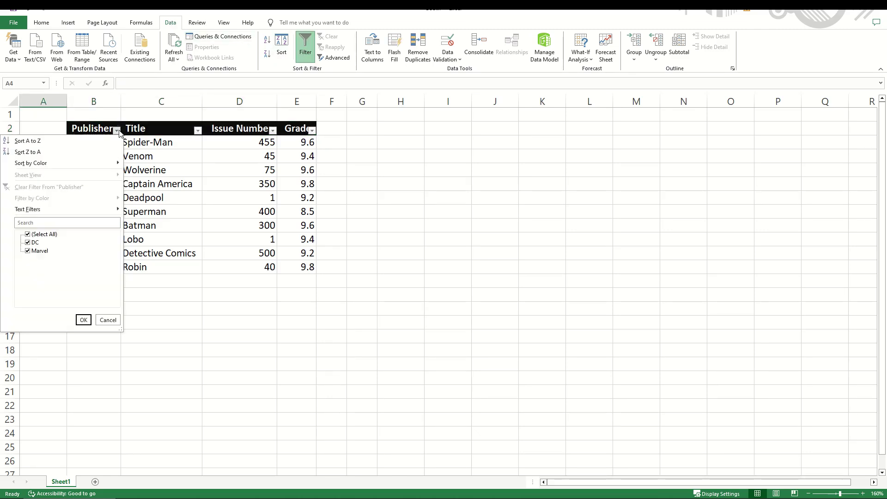
click(28, 235)
click(27, 243)
click(84, 320)
click(116, 131)
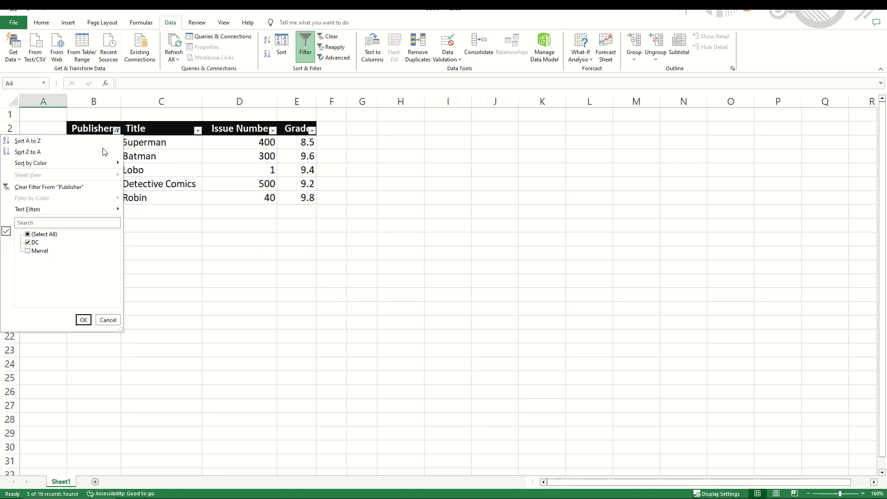
click(28, 242)
click(27, 251)
click(83, 320)
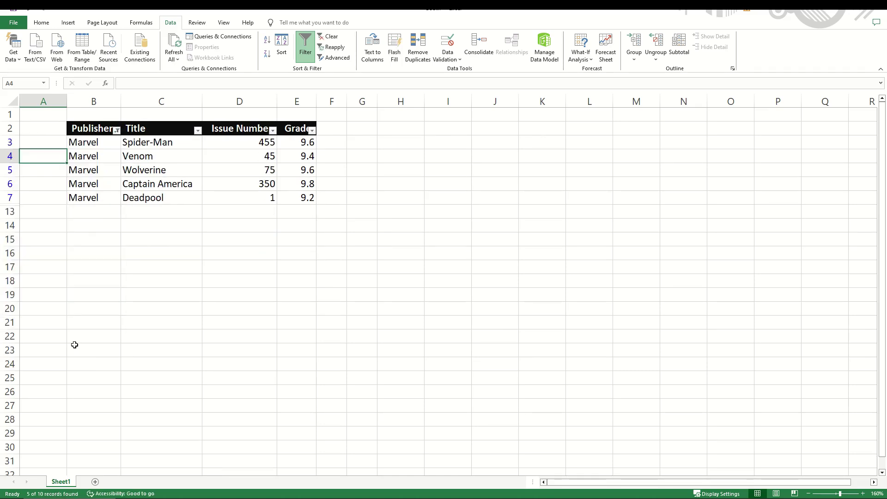
click(116, 130)
click(28, 242)
click(83, 320)
click(110, 322)
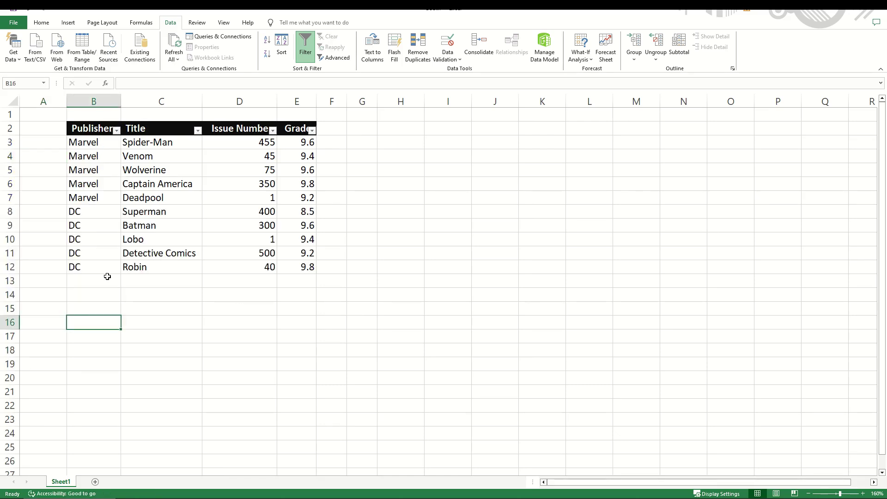
Step: Fill the Captain America row B6:E6 and Detective Comics row B11:E11 yellow
drag(81, 190, 300, 184)
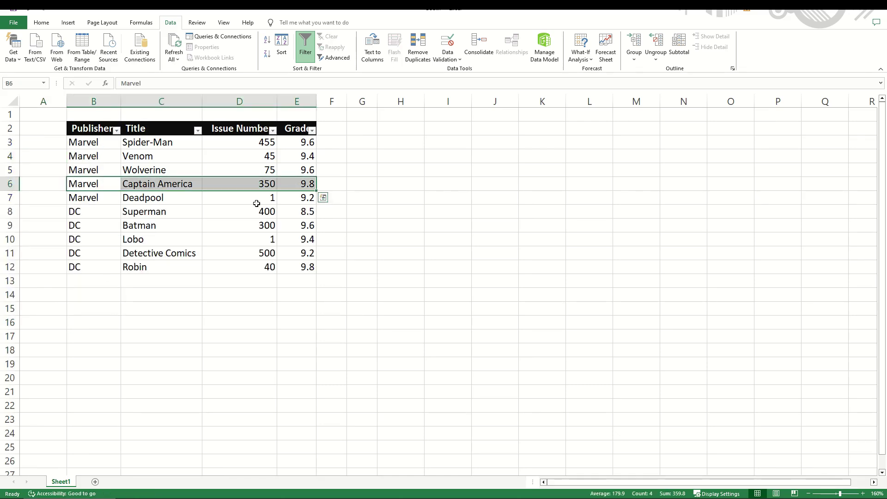
click(42, 23)
click(158, 55)
click(174, 118)
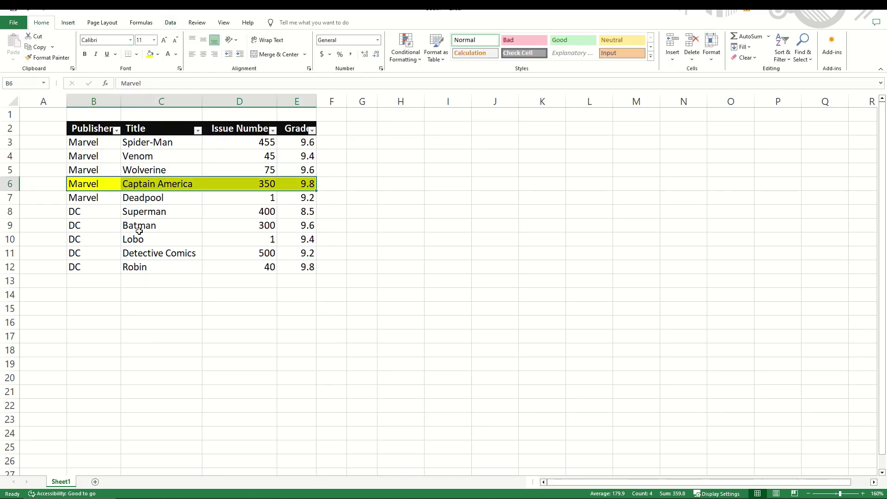
drag(88, 254, 300, 253)
click(151, 54)
click(49, 210)
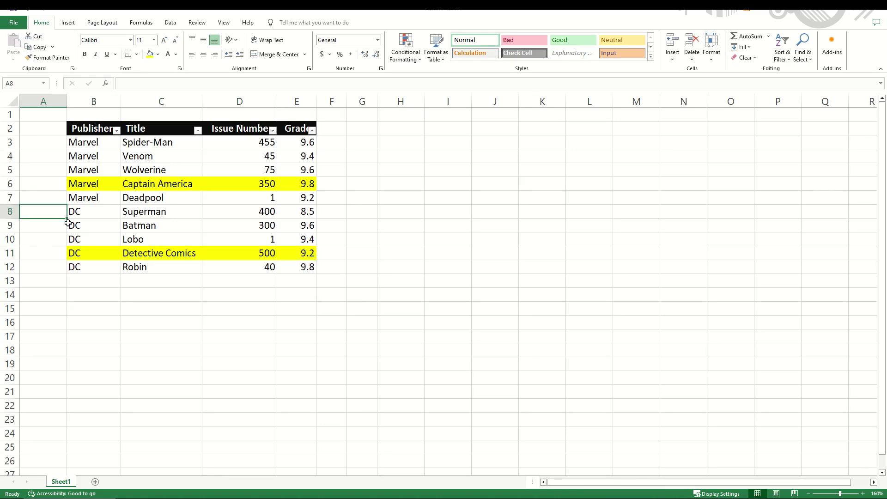
Step: Filter the Publisher column by colour to show only the yellow rows
click(116, 130)
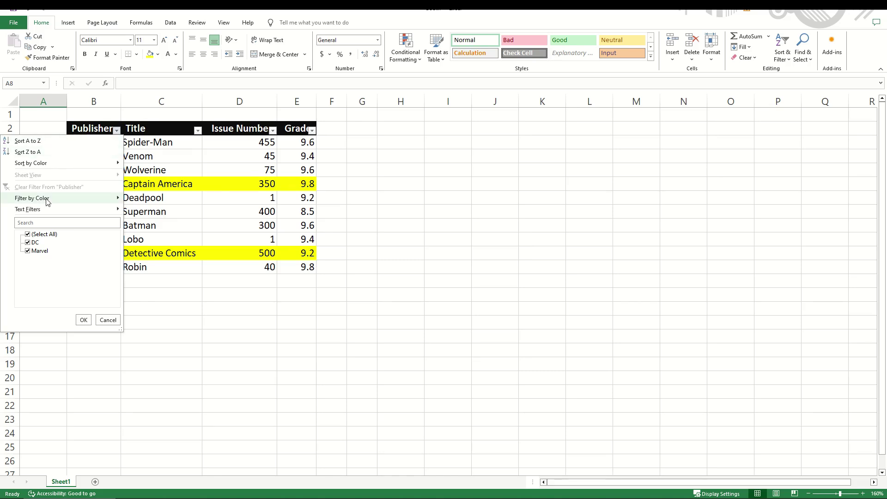
mouse_move(47, 202)
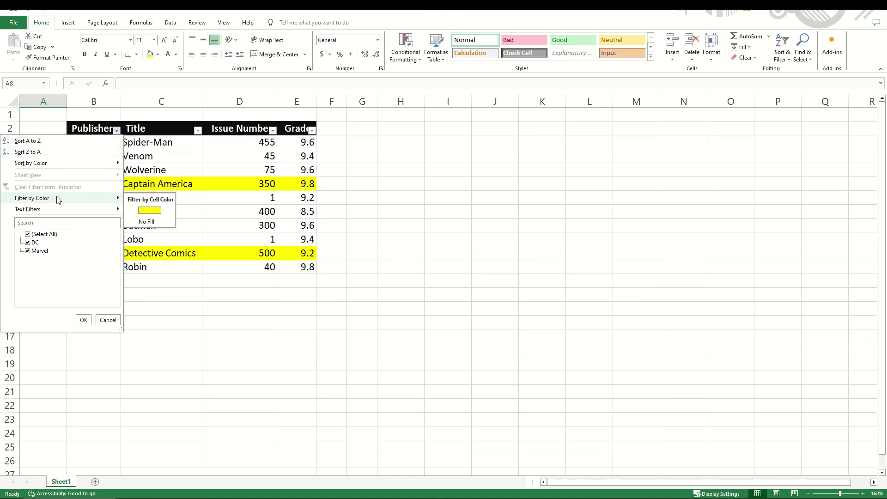
click(149, 211)
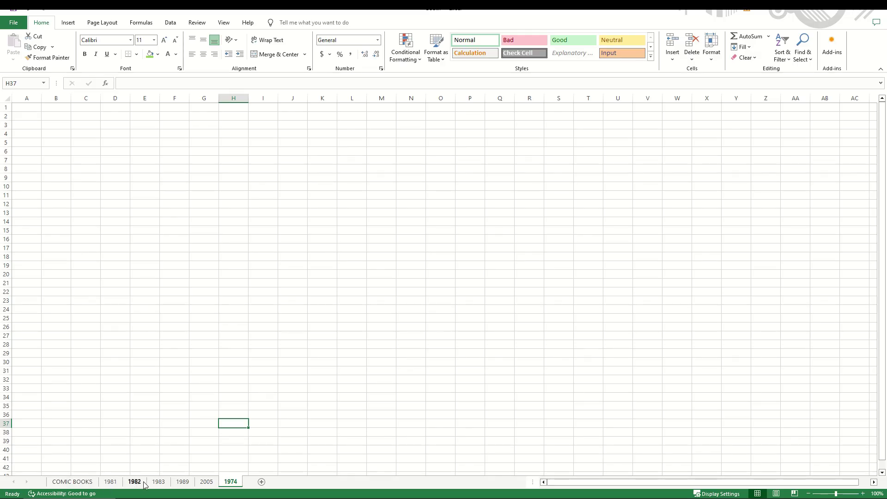
Step: Move the 1974 sheet between 1981 and 1982, and colour the 2005 tab light blue
drag(103, 473, 226, 487)
drag(230, 483, 109, 483)
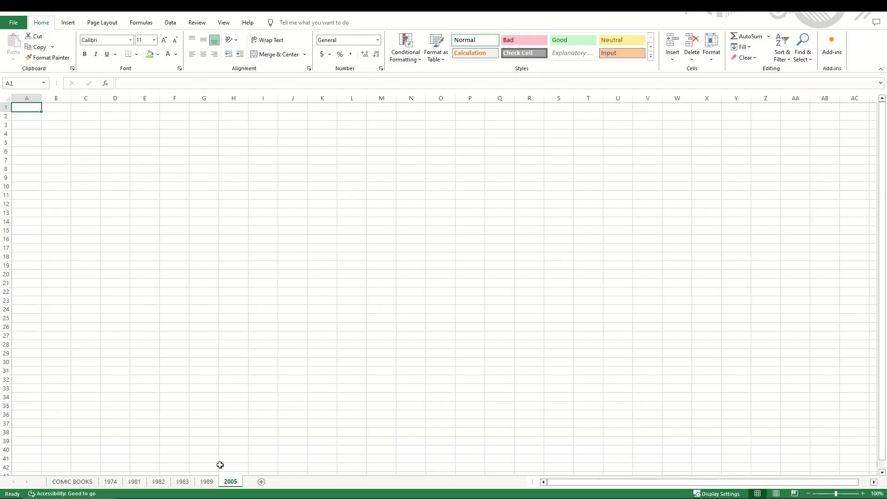
right_click(229, 482)
click(230, 482)
right_click(230, 482)
mouse_move(245, 443)
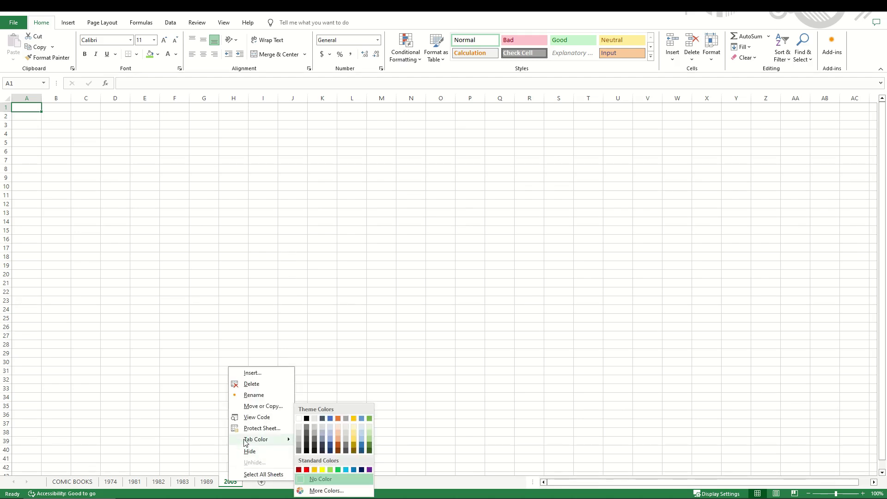
click(346, 470)
click(174, 407)
Step: Colour the 1989 sheet tab yellow and start choosing a colour for the 1983 tab
click(204, 467)
click(203, 482)
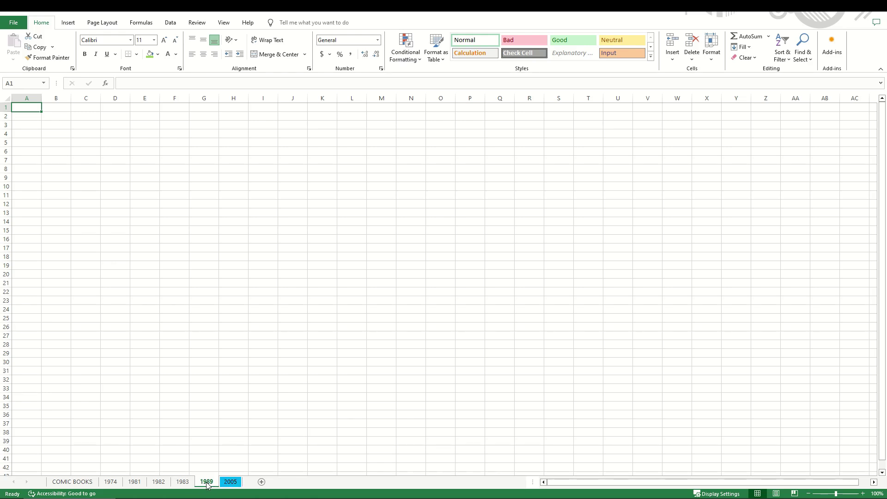
right_click(207, 484)
mouse_move(231, 442)
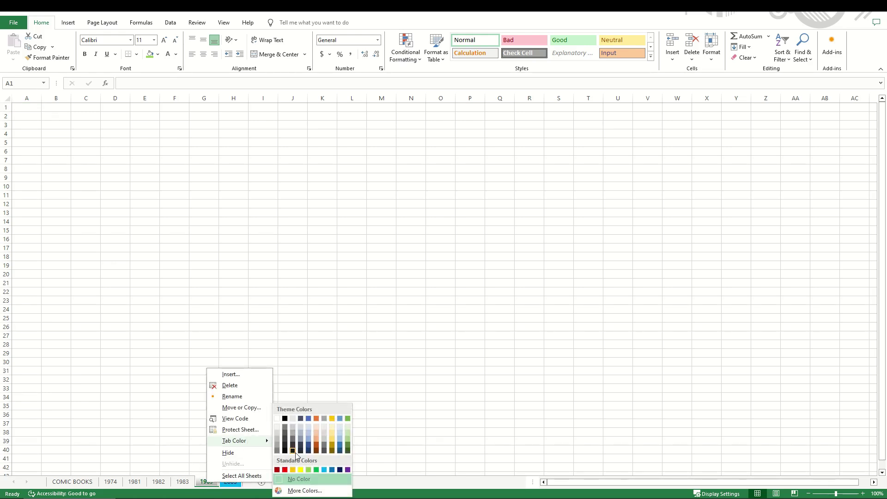
click(301, 469)
click(180, 482)
right_click(179, 476)
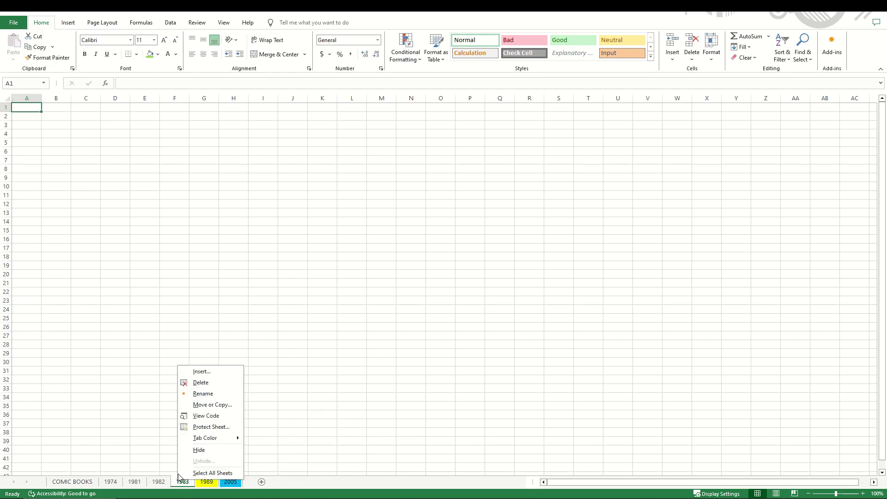
mouse_move(205, 439)
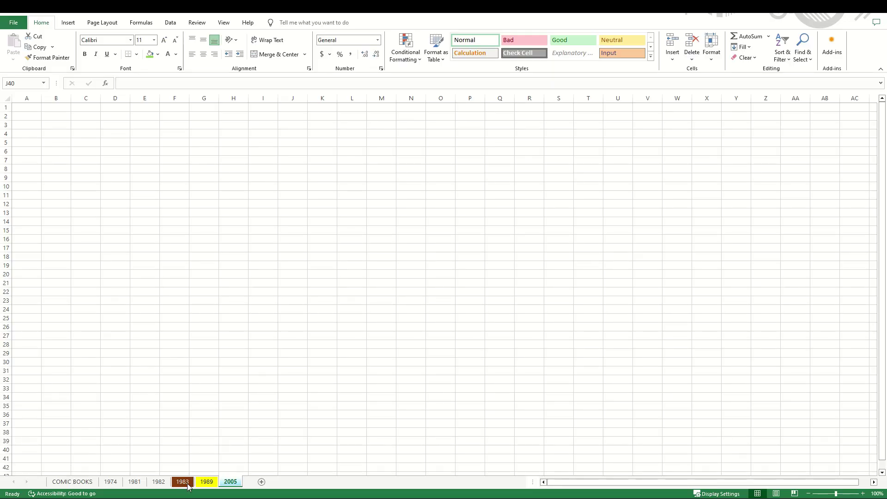
Step: Put the 2005 sheet tab into rename mode and confirm the name with Enter
double_click(230, 482)
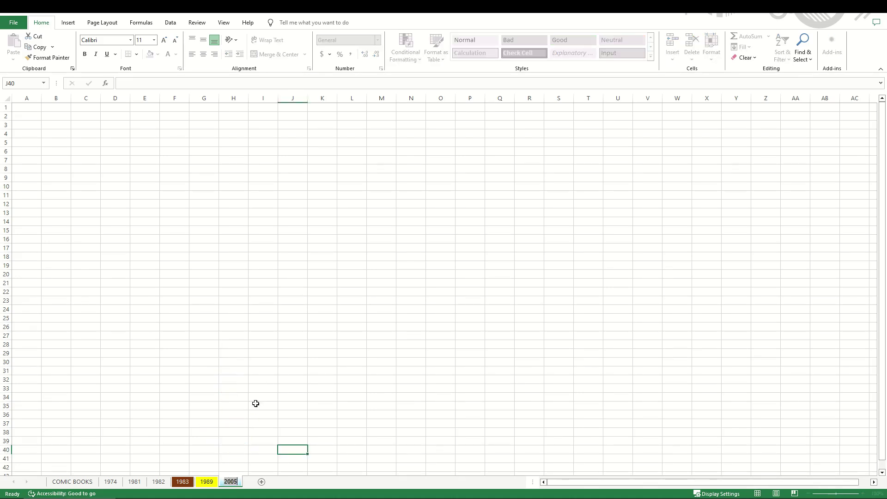
key(Return)
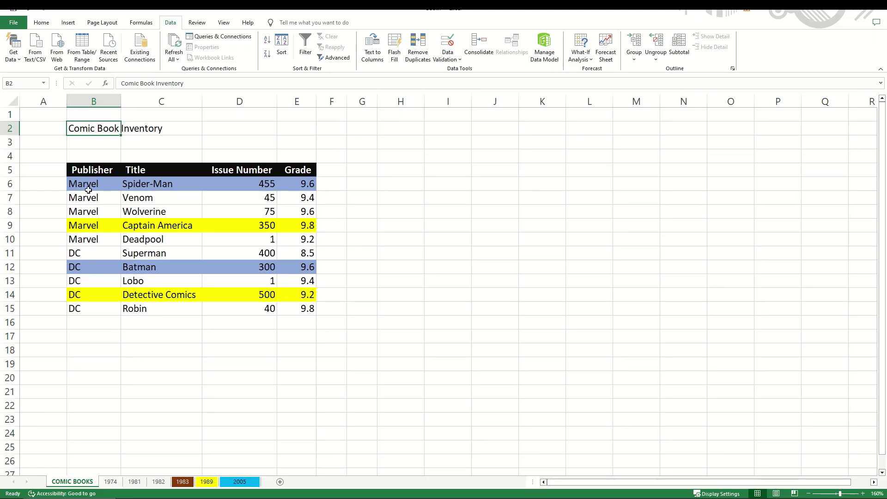
Step: Confirm the title sits in B2 with C2 empty, then select B2:E2
click(147, 143)
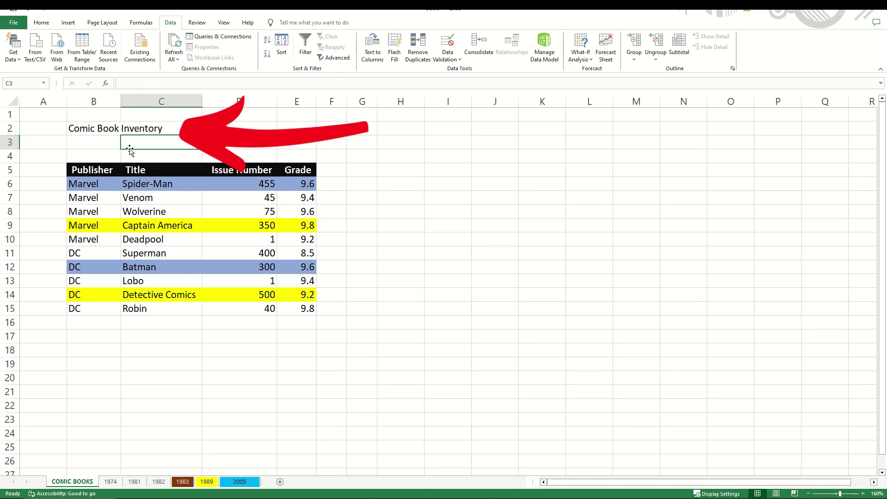
click(91, 130)
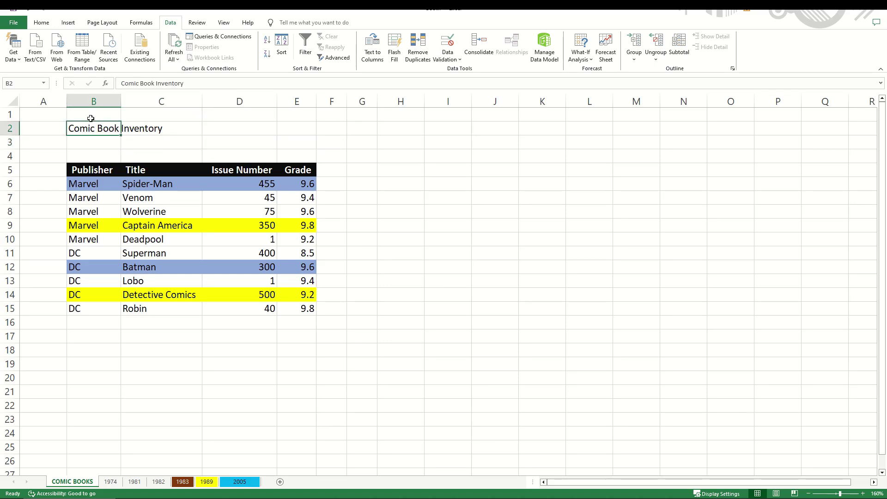
click(145, 129)
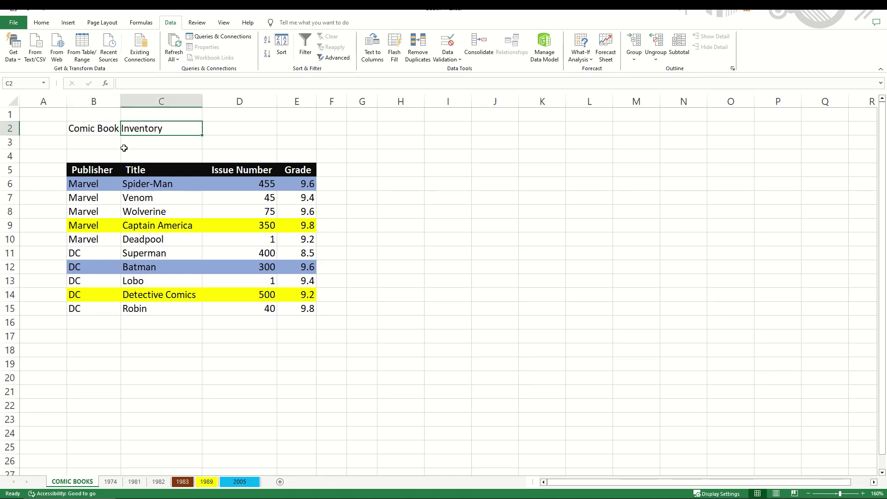
drag(93, 130, 310, 128)
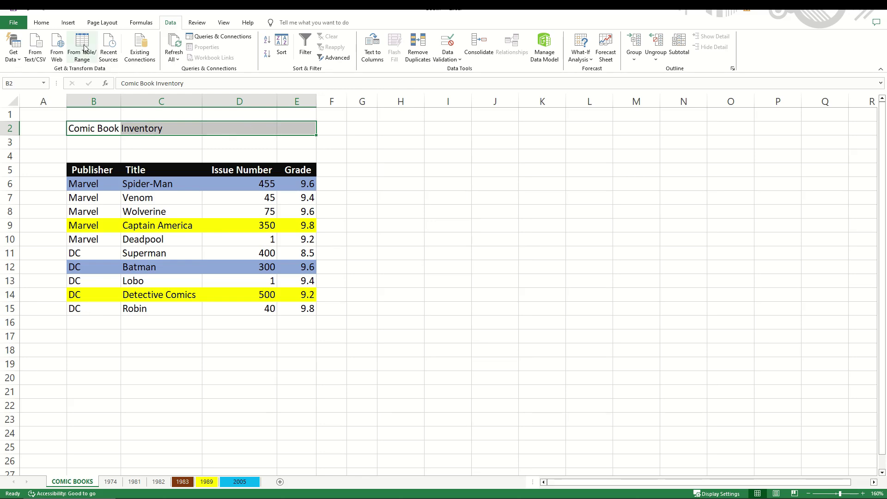
Step: Merge and centre the title across B2:E2, with green fill and white text
click(43, 23)
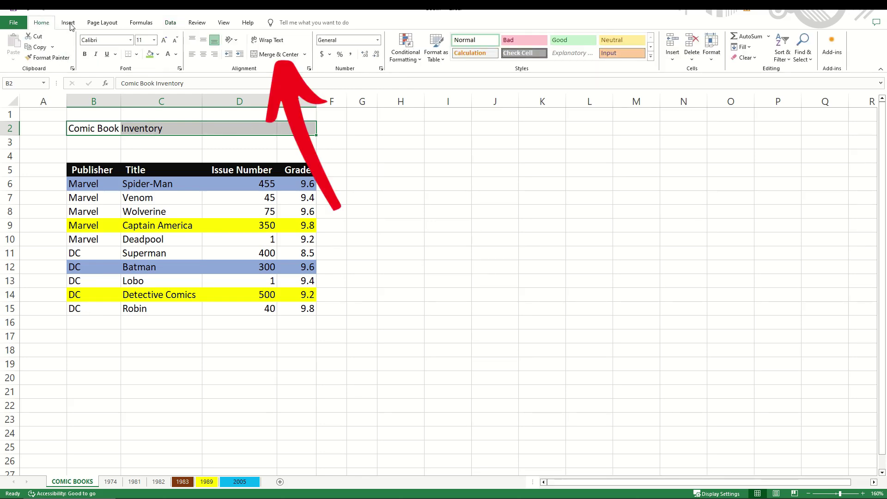
click(271, 56)
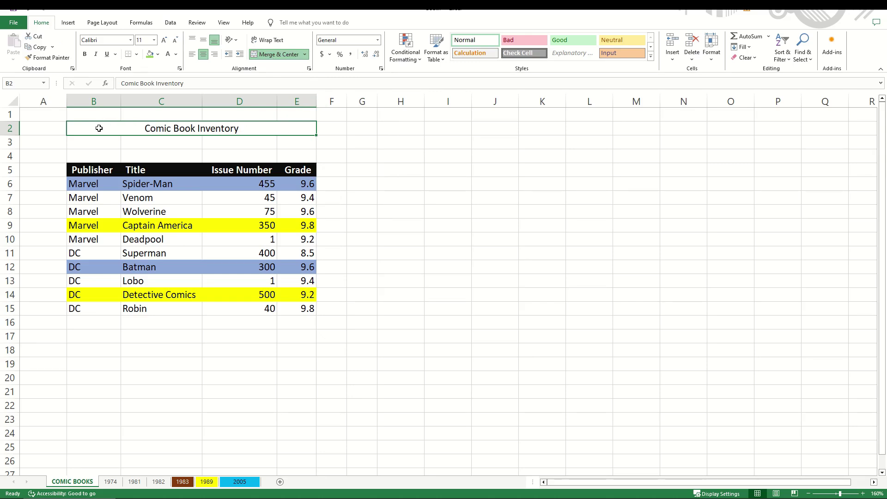
click(150, 54)
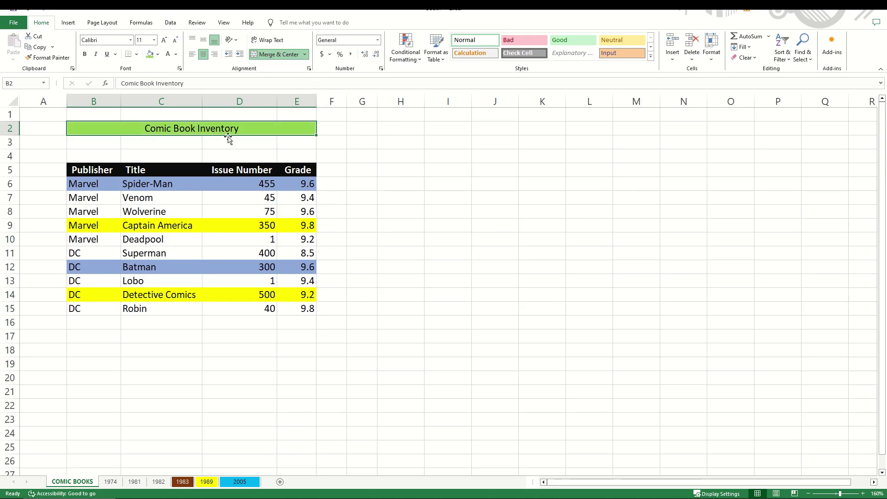
click(169, 55)
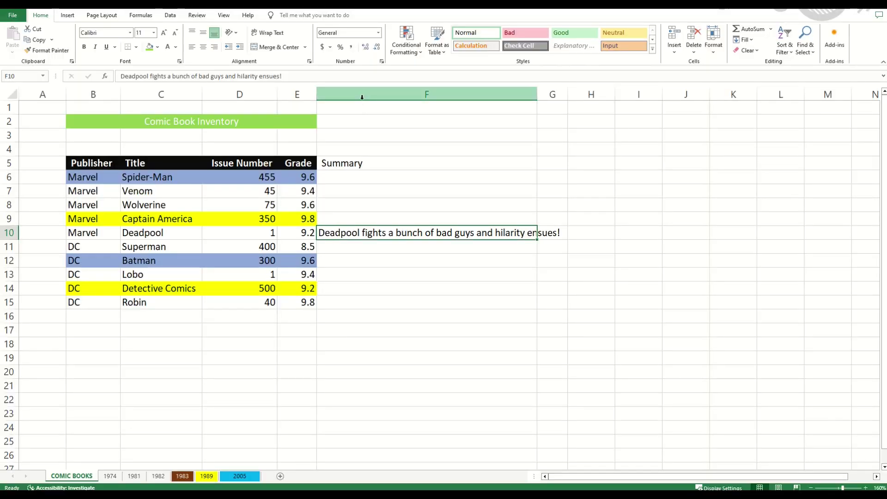
click(338, 244)
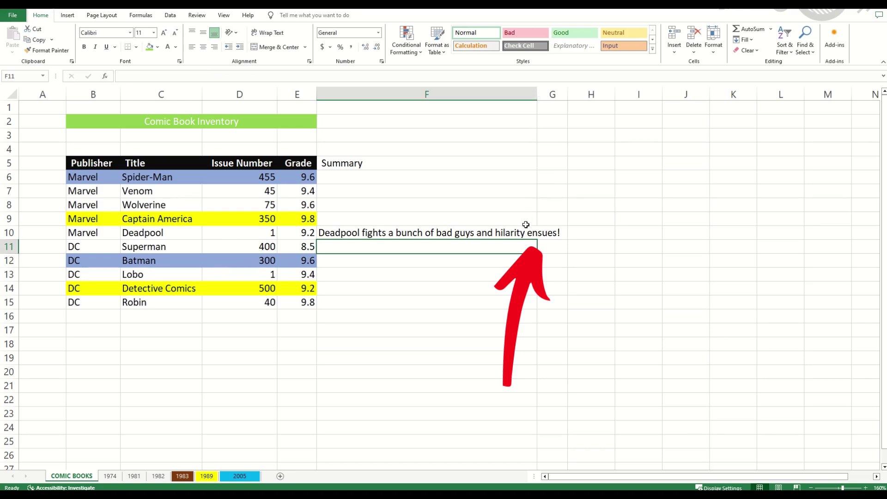
click(389, 233)
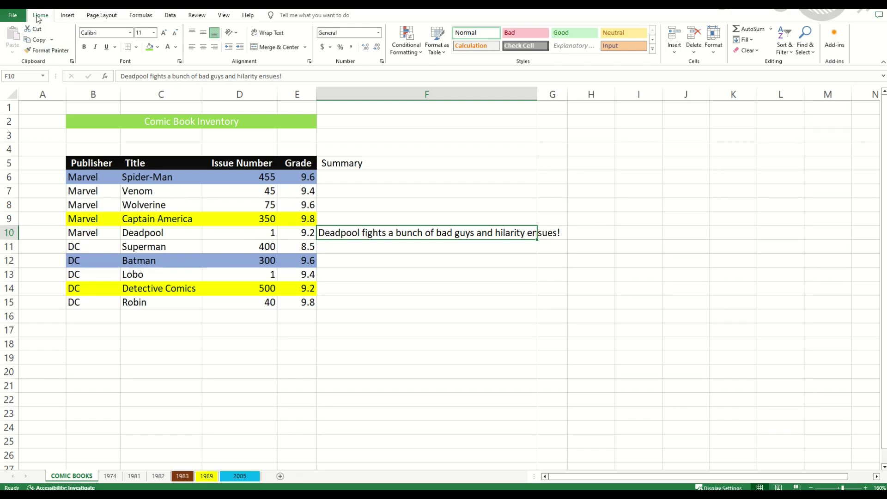
click(268, 33)
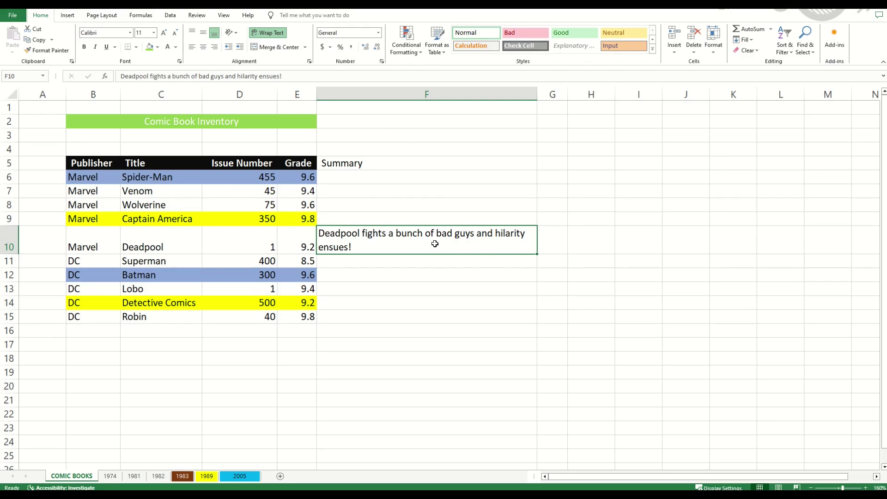
key(ctrl+z)
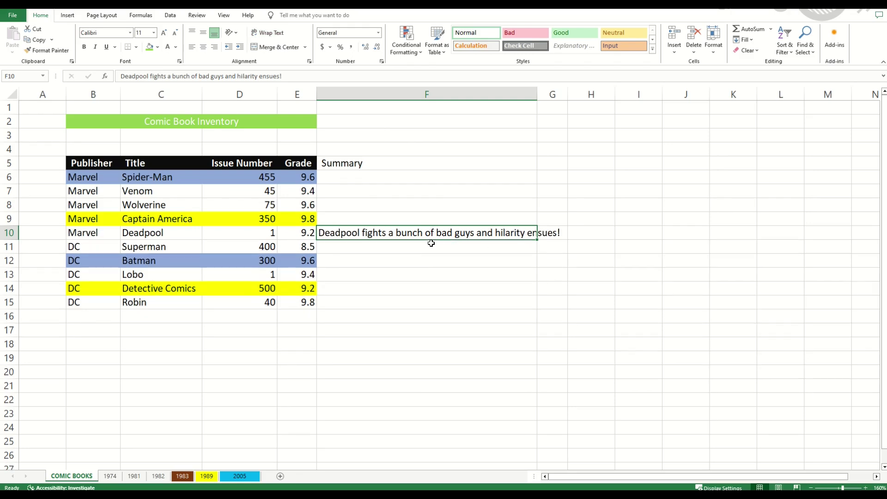
Step: Tick Wrap text for cell F10 on the Format Cells Alignment tab
right_click(358, 232)
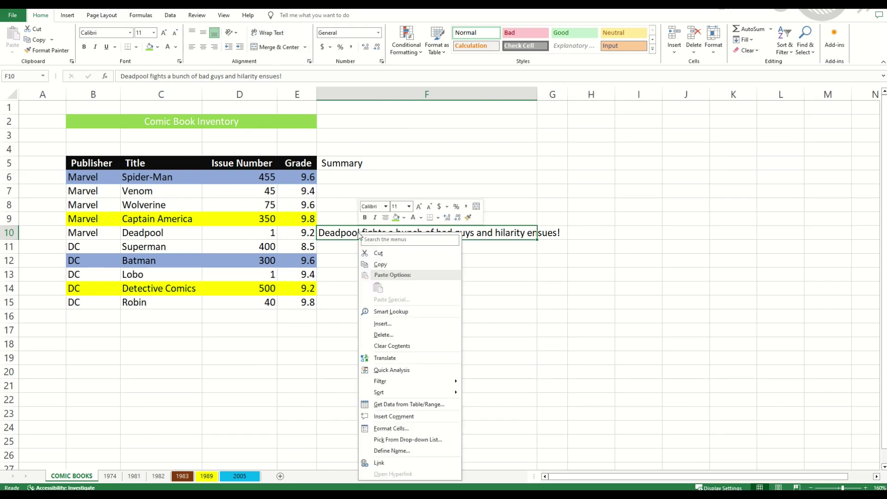
click(387, 427)
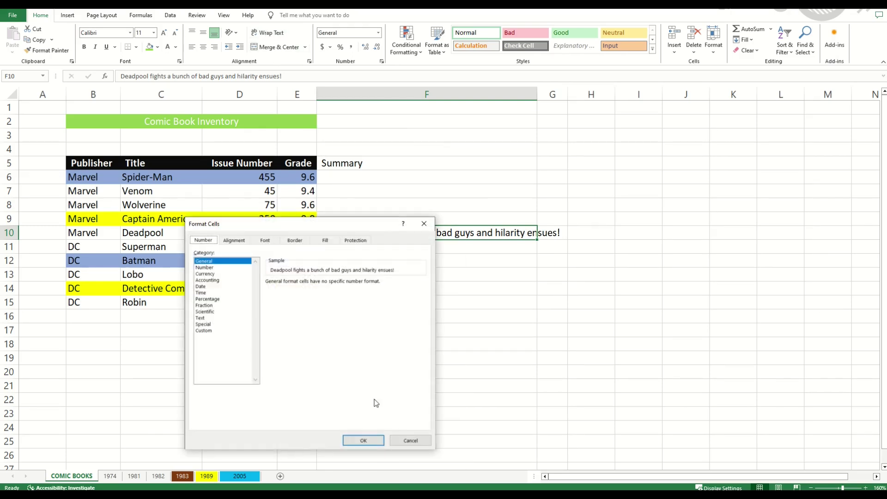
drag(284, 226, 320, 218)
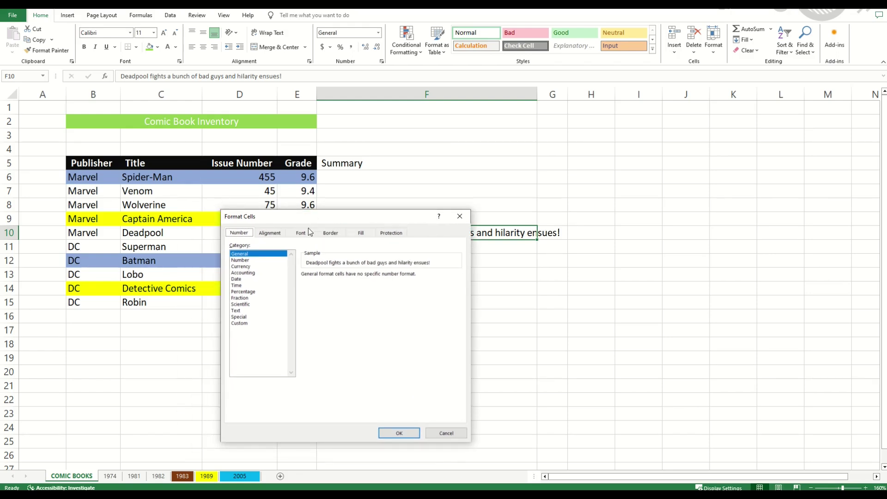
click(269, 236)
click(237, 316)
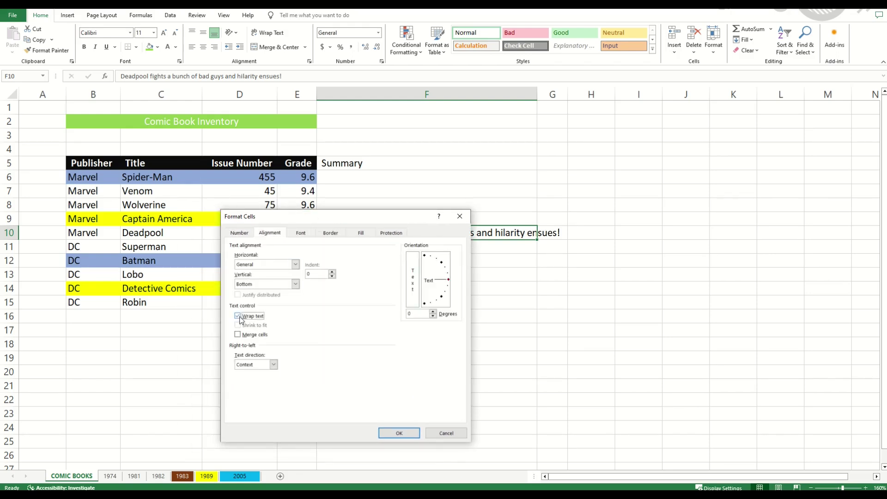
click(397, 433)
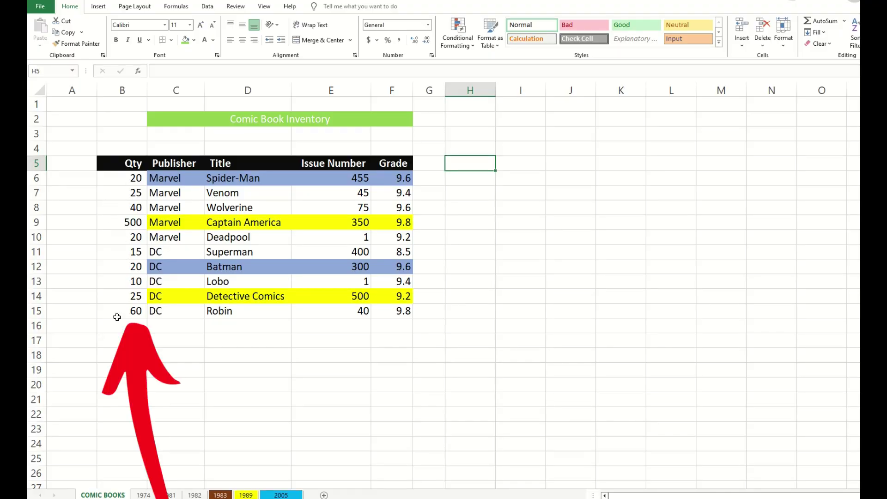
Step: AutoSum the whole Qty column into B16, then clear that total
click(121, 329)
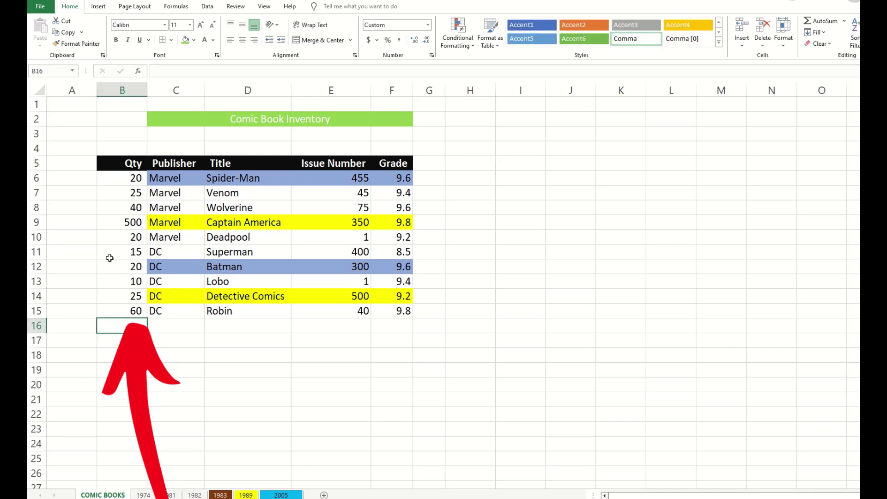
click(817, 22)
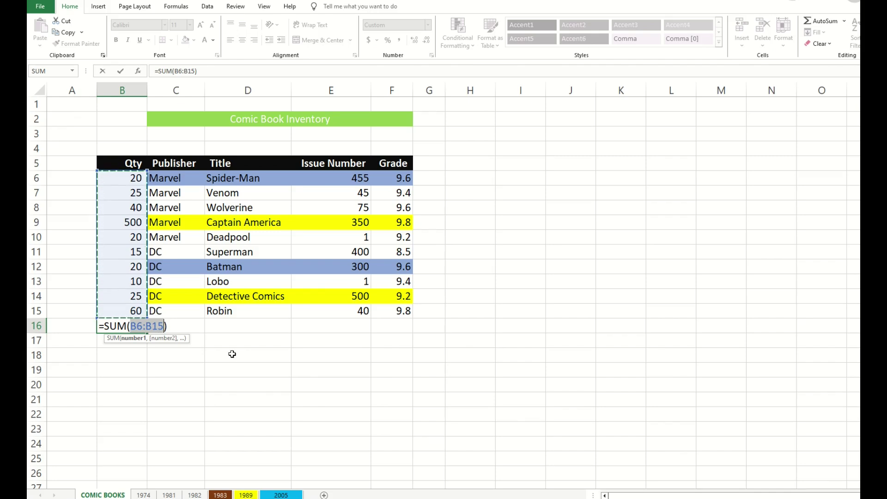
key(Return)
click(132, 329)
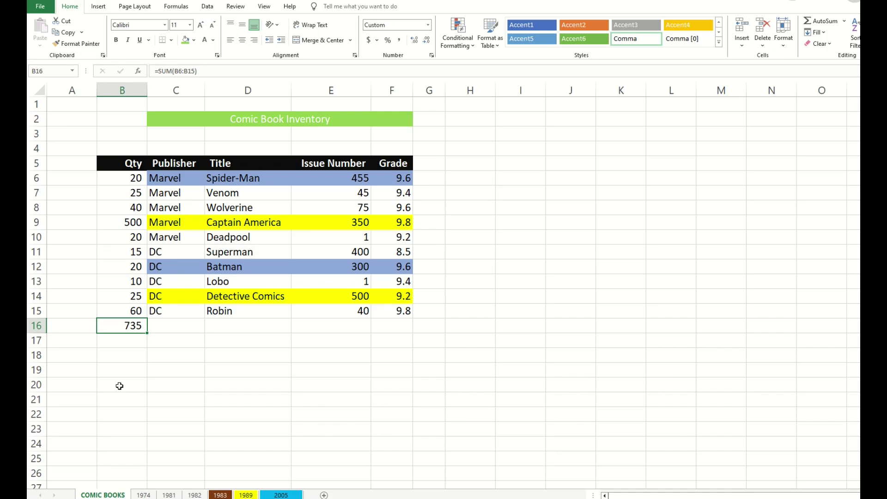
key(Delete)
Step: Sum only B10:B15 into B16 as =SUM(B10:B15), giving 150, keeping the formula unchanged
drag(123, 236, 123, 309)
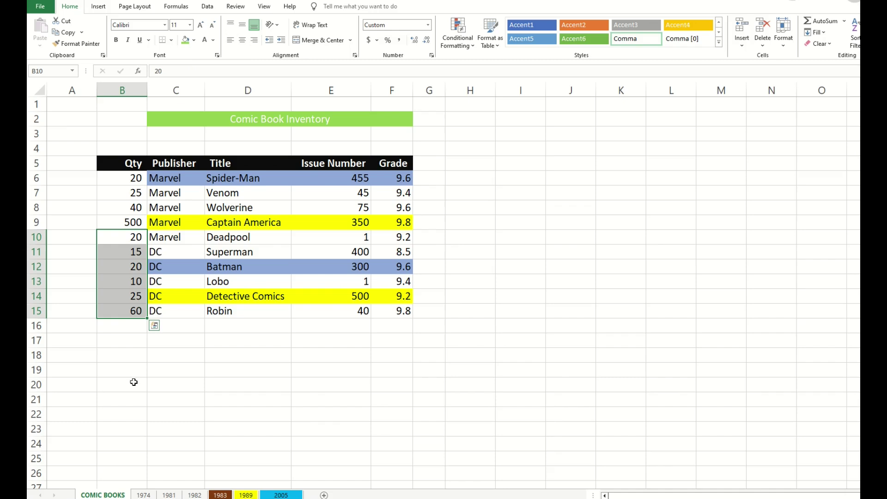
click(821, 22)
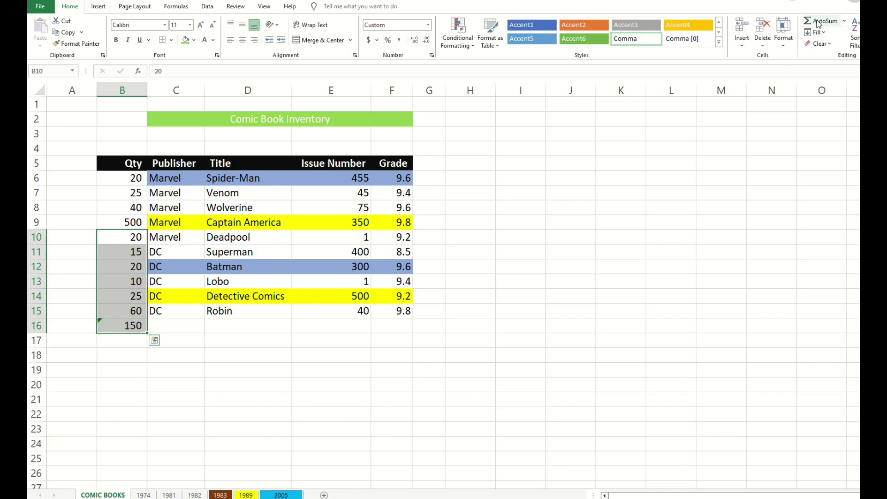
click(121, 330)
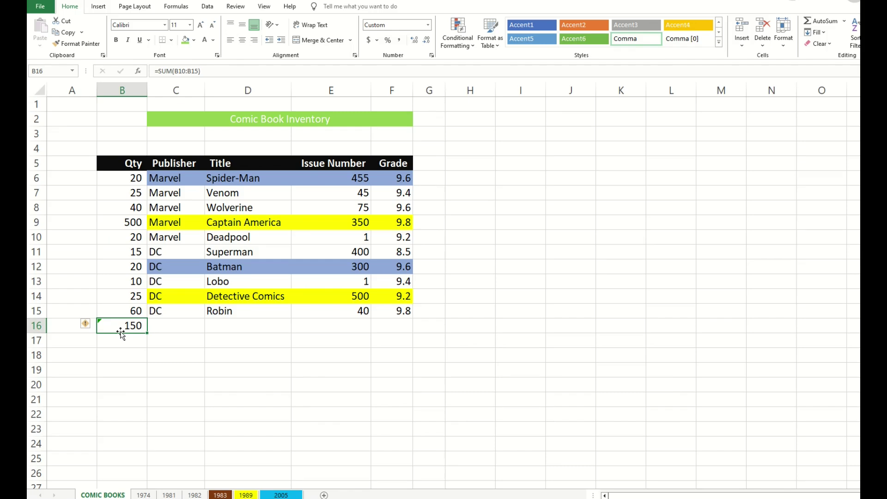
double_click(133, 328)
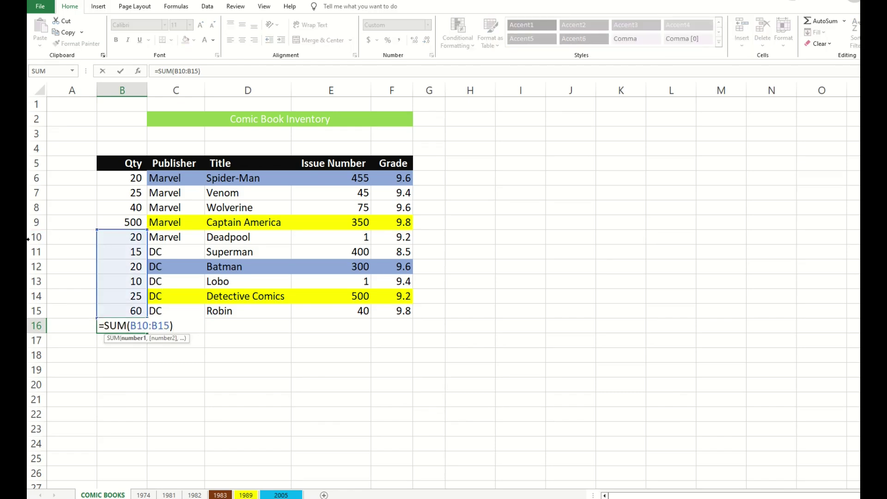
click(86, 354)
key(Escape)
click(122, 355)
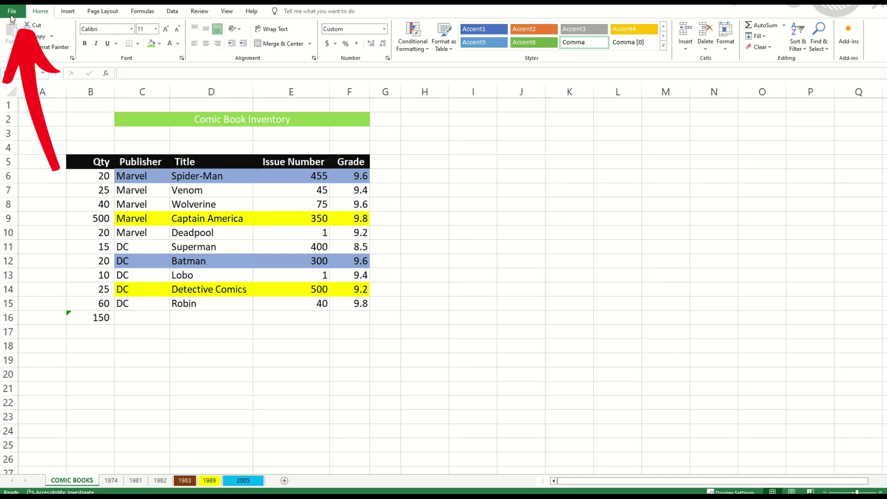
Step: Pin COMIC BOOK COLLECTION in File's recent list and check it under the Pinned list
click(12, 11)
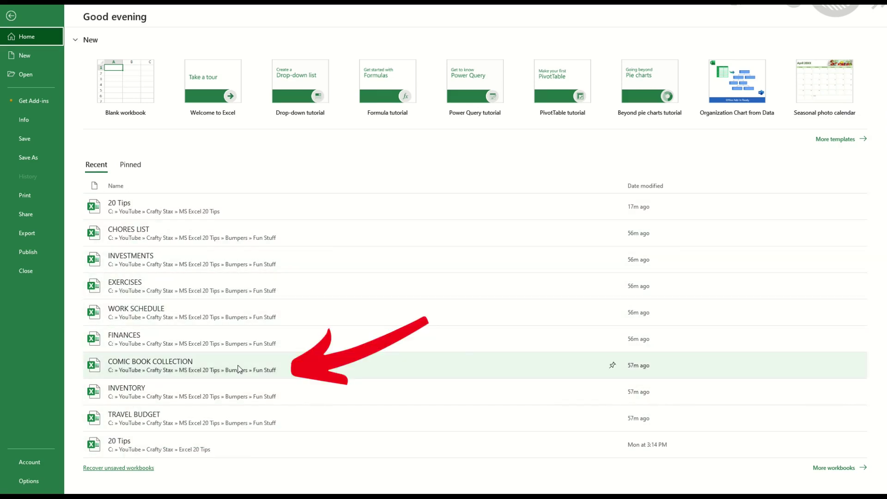
click(613, 366)
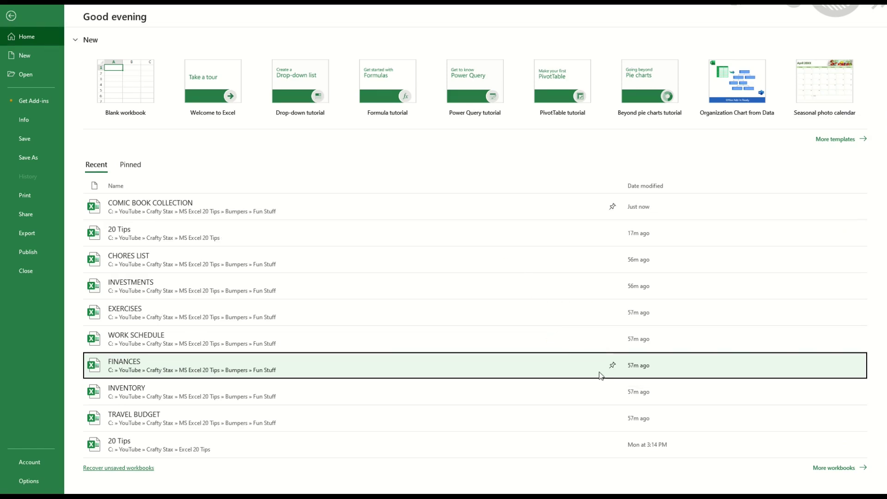
click(136, 169)
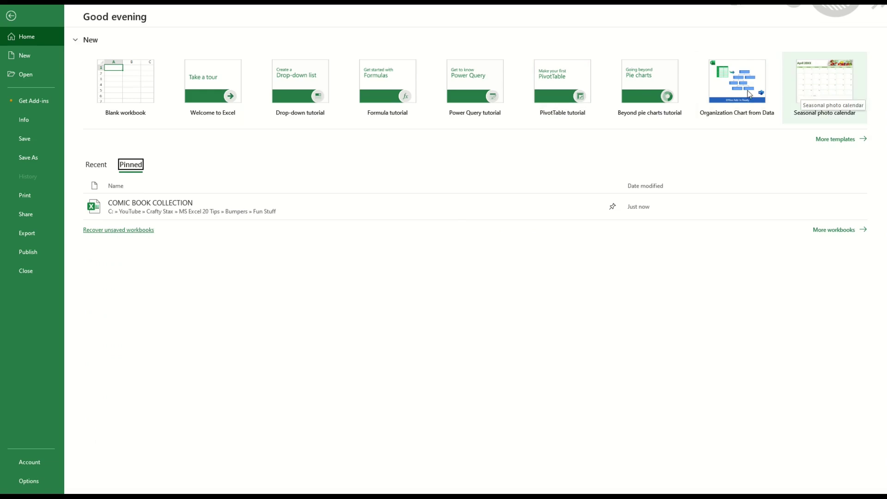
click(75, 40)
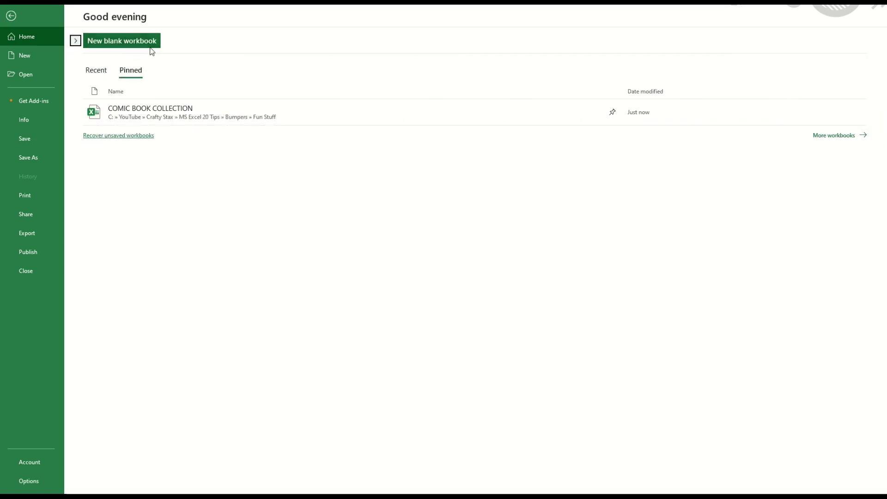
click(91, 72)
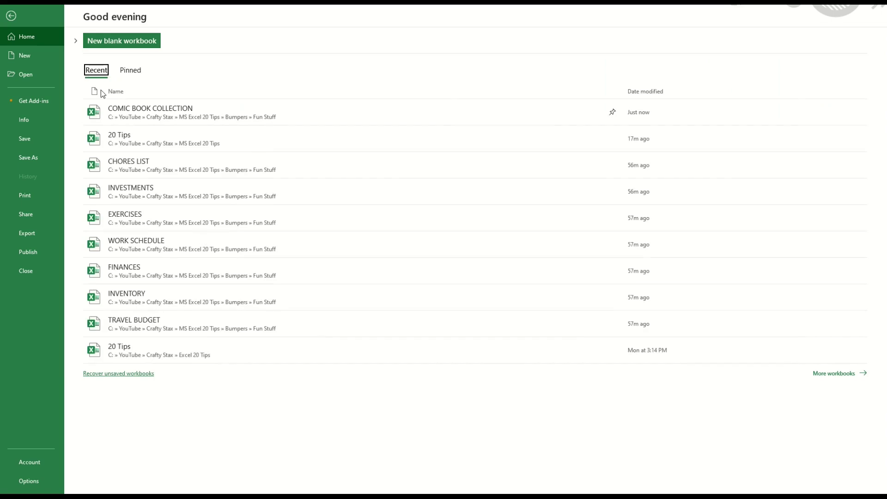
click(130, 72)
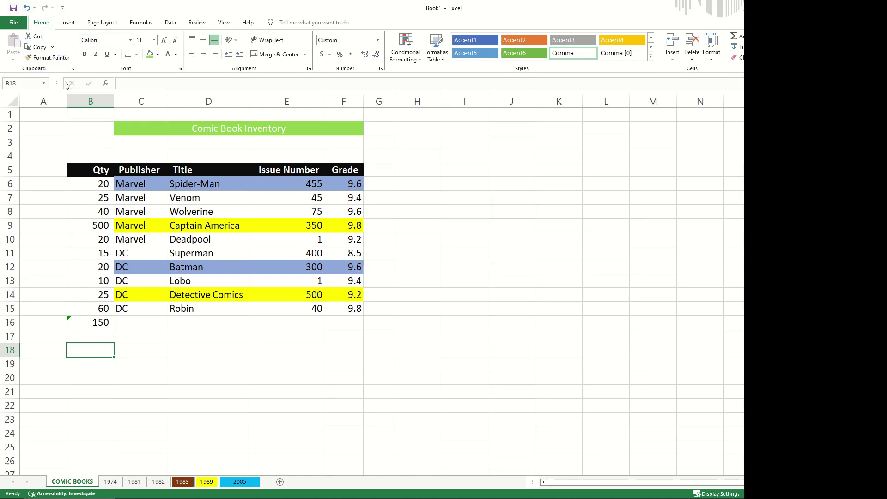
Step: In Excel Options, add Quick Print from Popular Commands to the Quick Access Toolbar
click(13, 23)
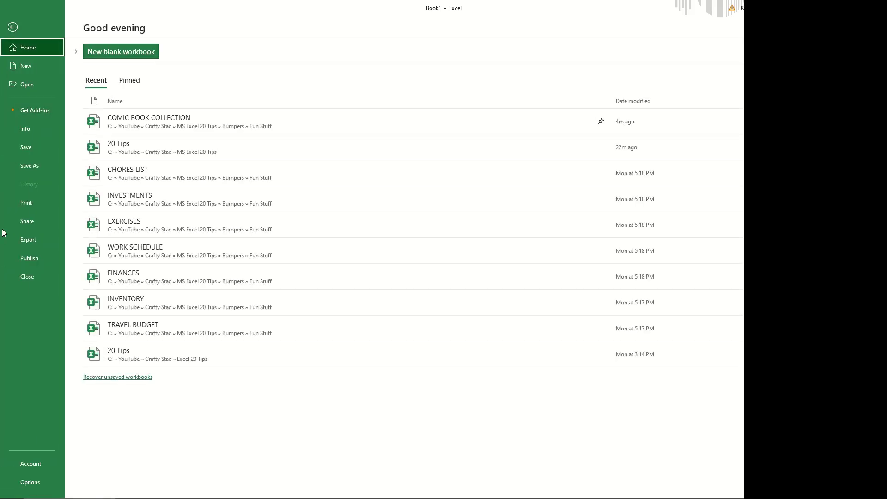
click(31, 483)
drag(312, 101, 271, 100)
click(245, 231)
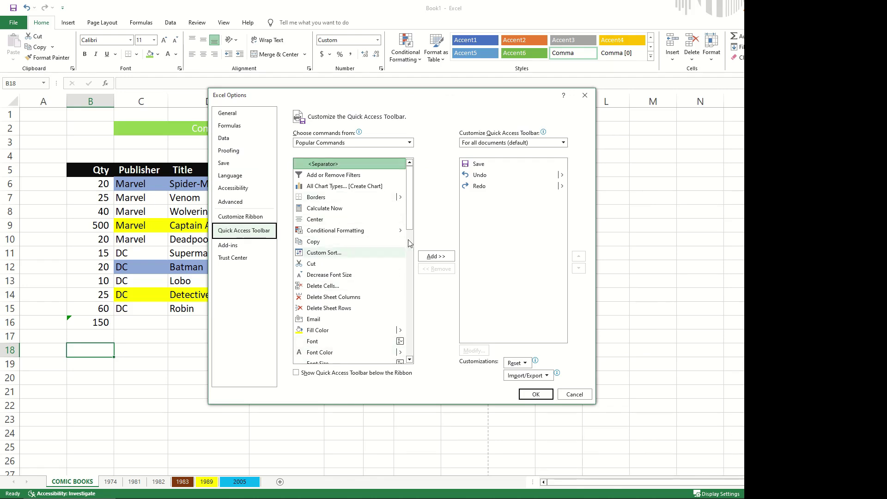
click(410, 360)
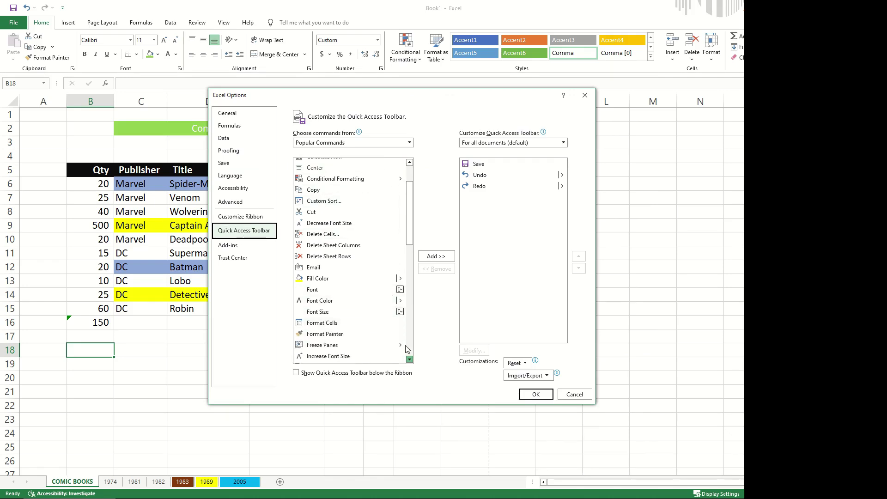
click(310, 143)
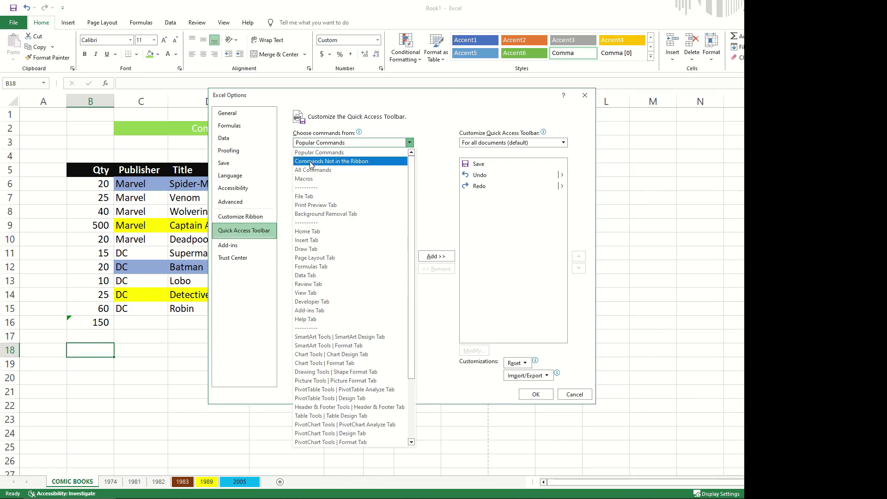
click(312, 153)
scroll(319, 259, down, 5)
scroll(318, 278, down, 2)
click(318, 325)
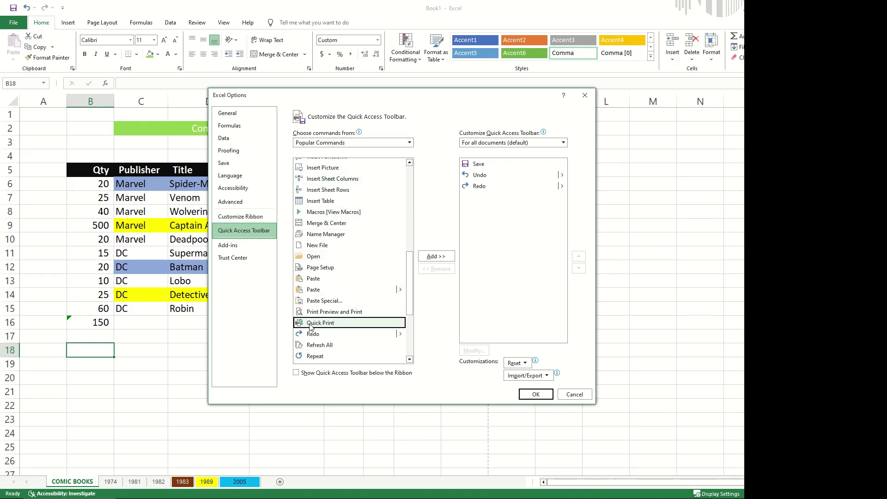
click(434, 257)
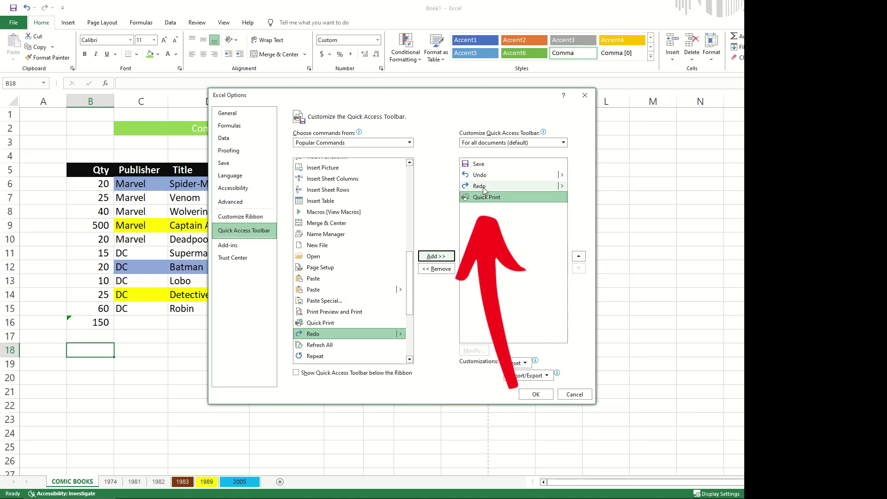
click(536, 395)
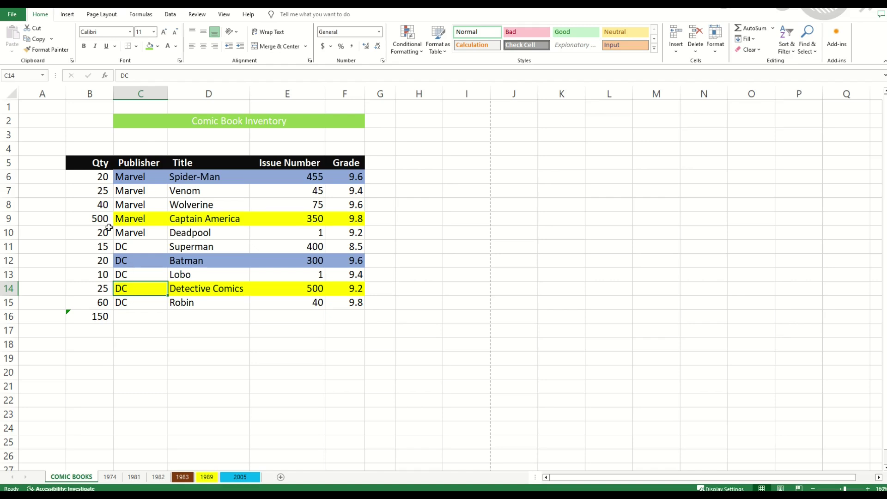
Step: Use Format Painter to copy C14's yellow highlight onto the Robin row, C15:F15
click(39, 53)
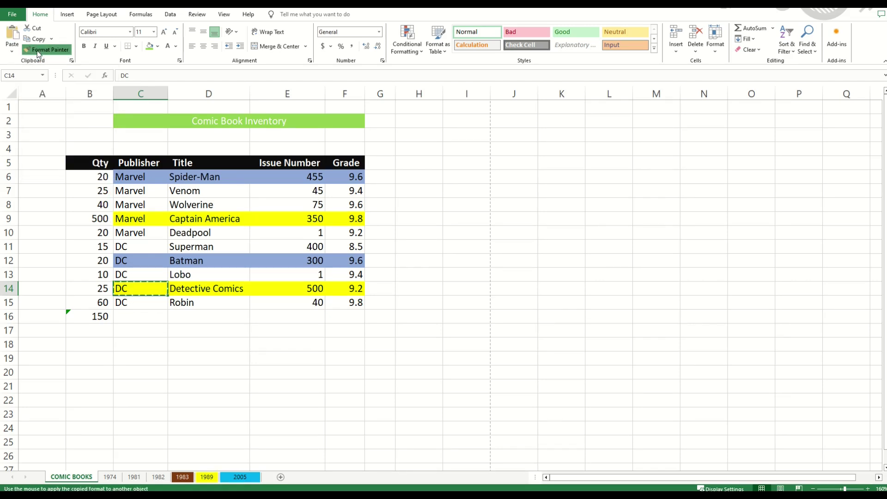
drag(125, 301, 335, 303)
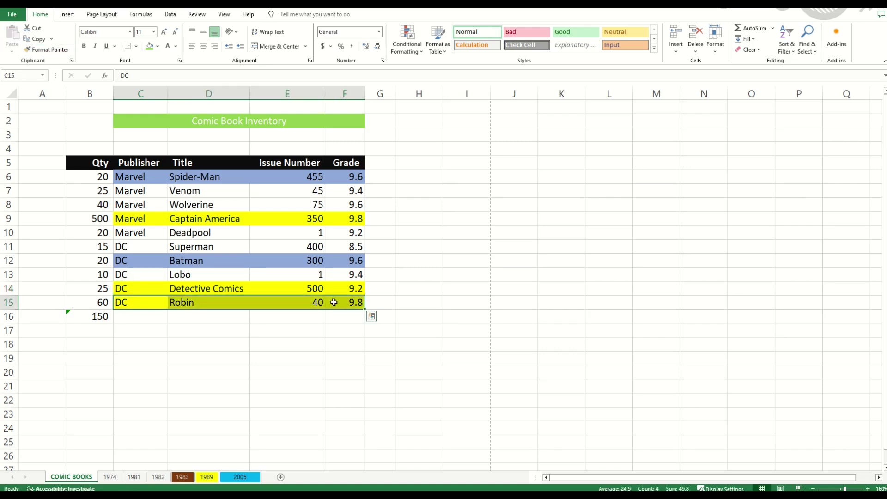
click(295, 343)
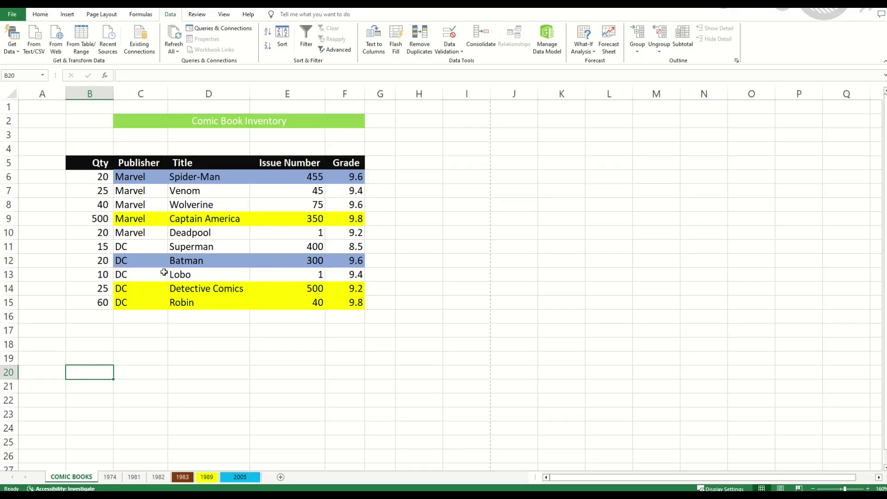
Step: Select the inventory table B5:F15 and open Sort with 'My data has headers' ticked
drag(93, 168, 342, 305)
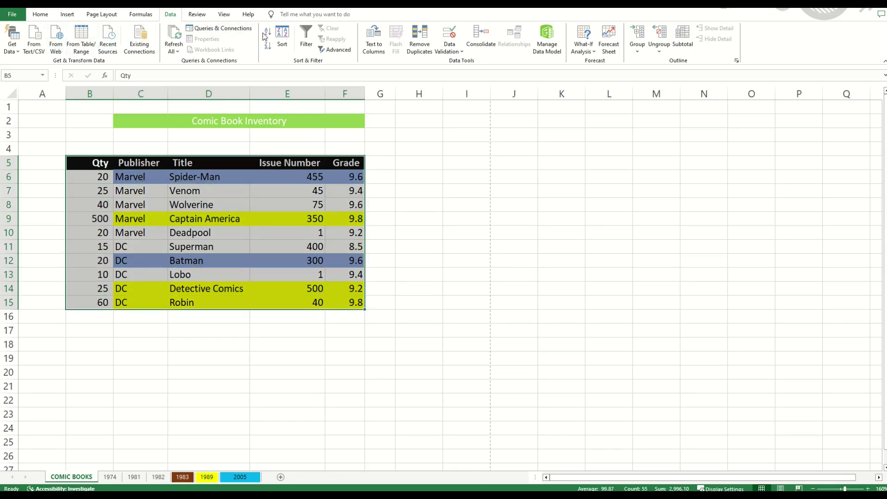
click(282, 36)
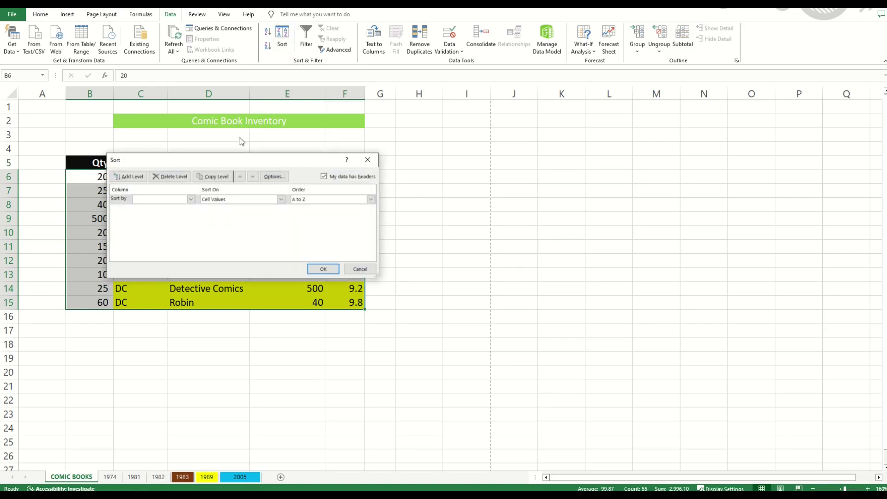
drag(224, 160, 219, 188)
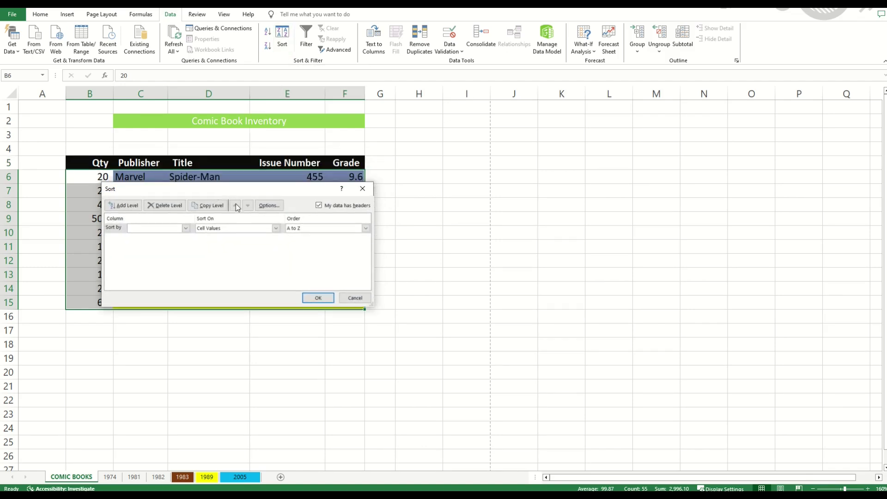
click(319, 205)
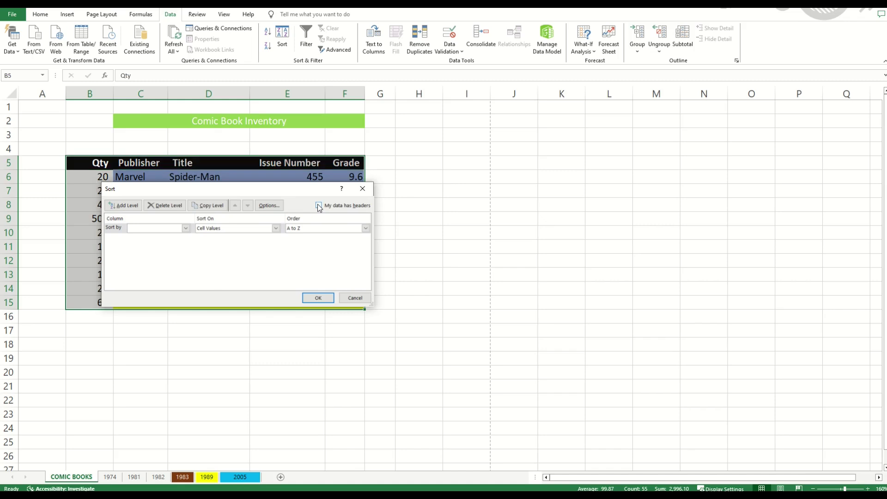
click(318, 206)
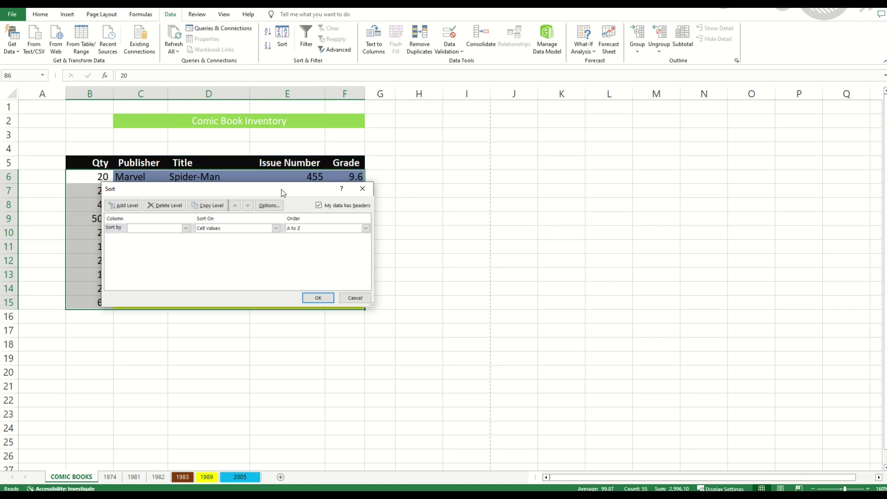
drag(227, 191, 254, 317)
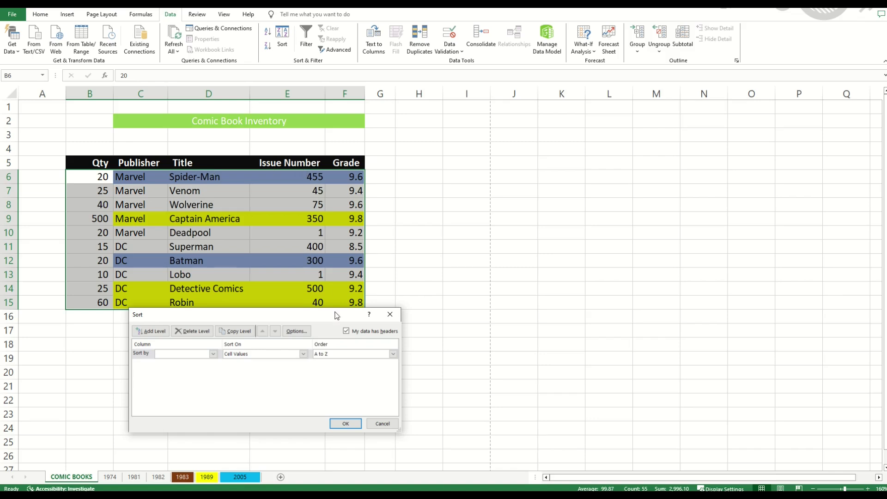
Step: Sort the table by Title, A to Z, and check the resulting title order
click(213, 355)
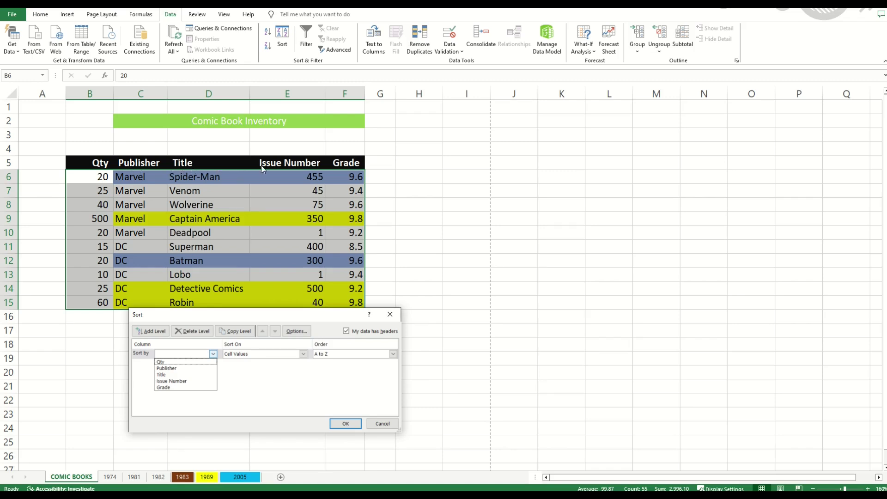
click(168, 375)
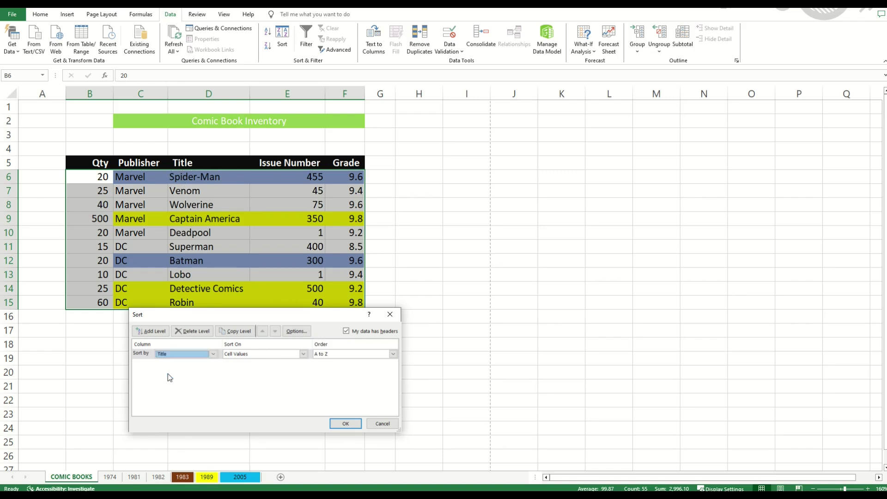
click(323, 356)
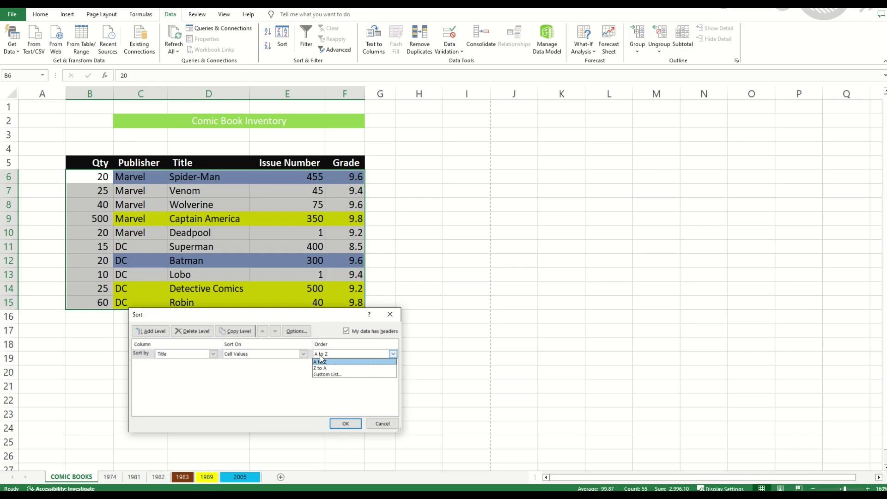
click(325, 363)
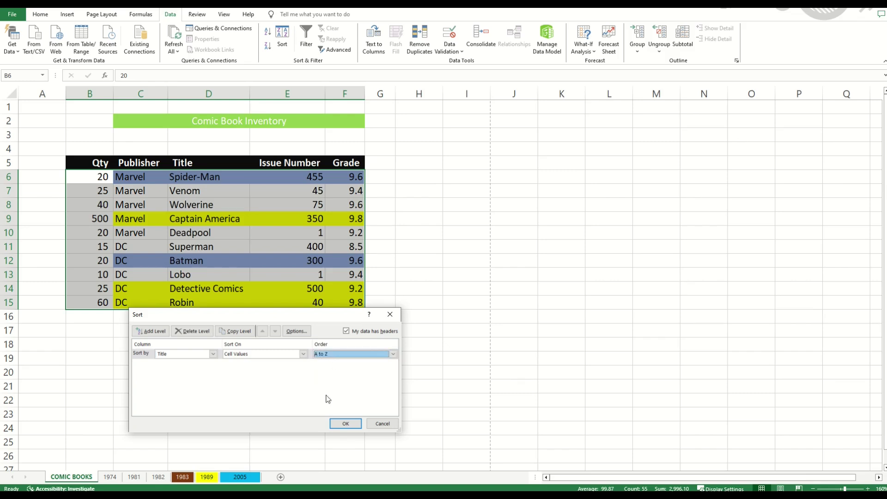
click(338, 423)
click(256, 374)
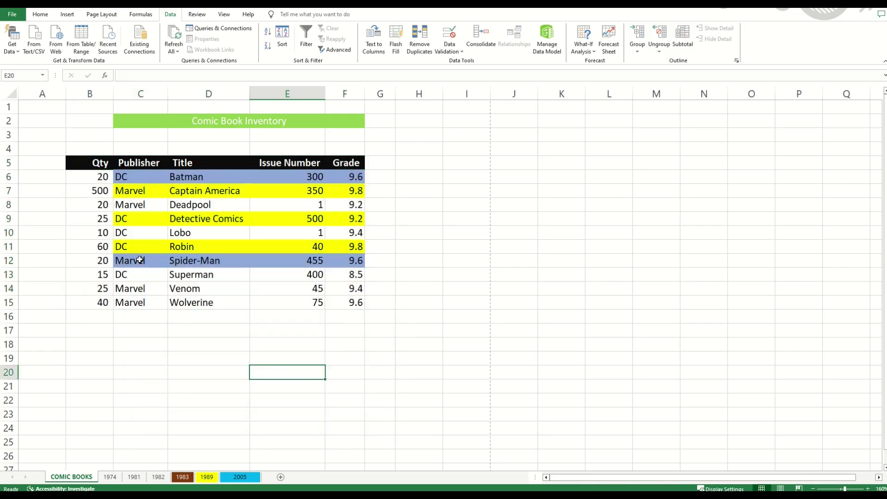
click(178, 178)
click(178, 190)
click(180, 205)
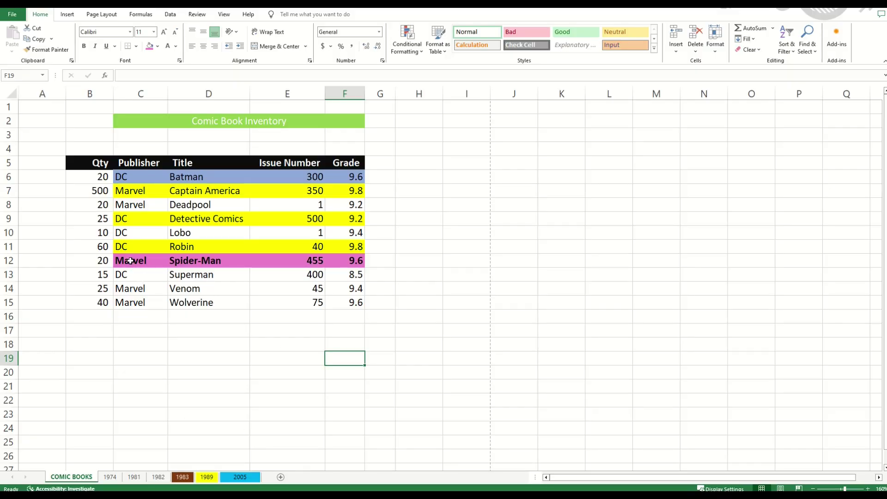
Step: Copy the Spider-Man row C12:F12 into C18, then undo the formatted paste
drag(130, 262, 356, 262)
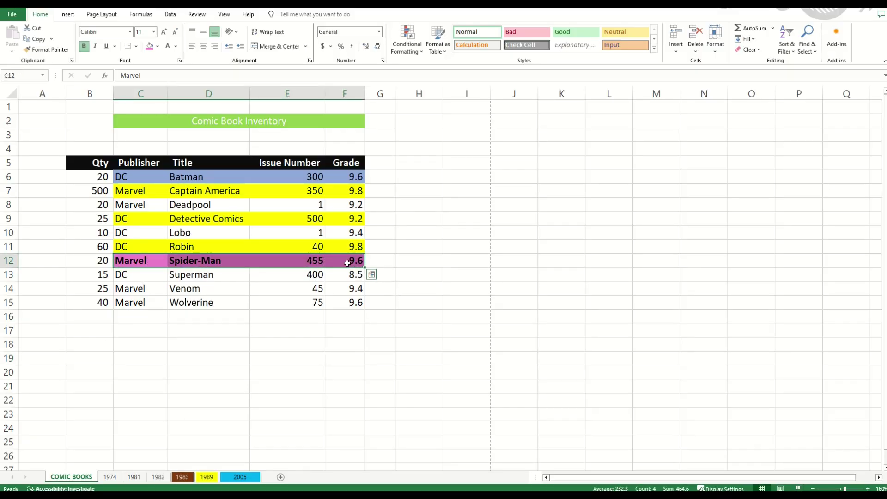
click(38, 40)
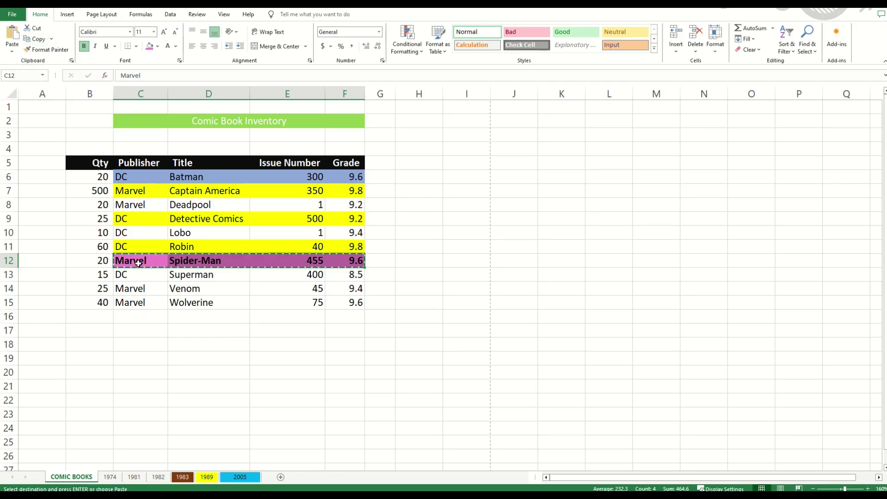
click(130, 345)
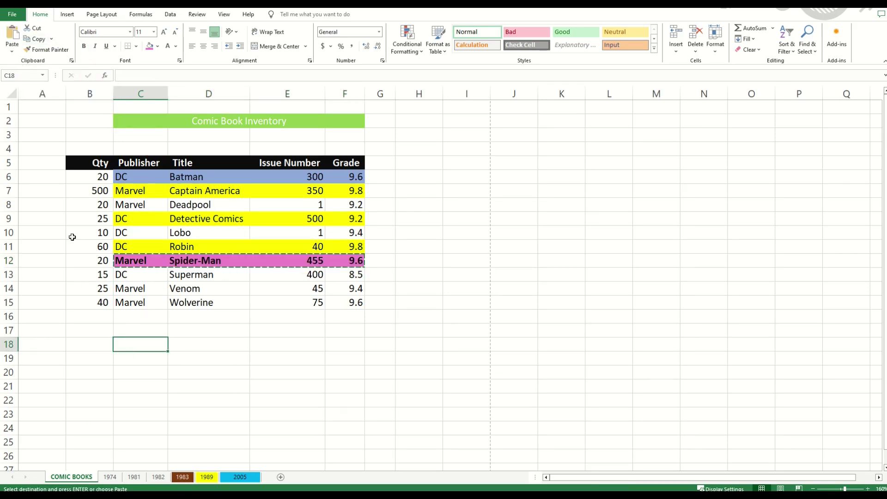
click(11, 34)
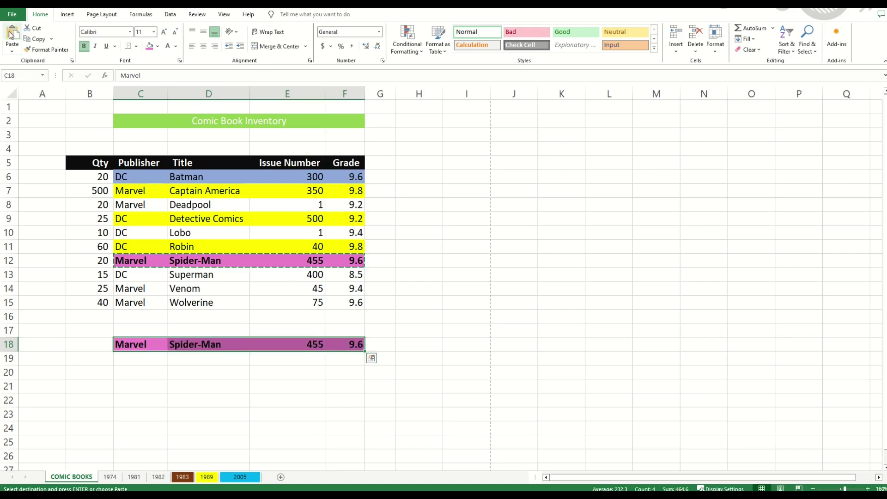
key(ctrl+z)
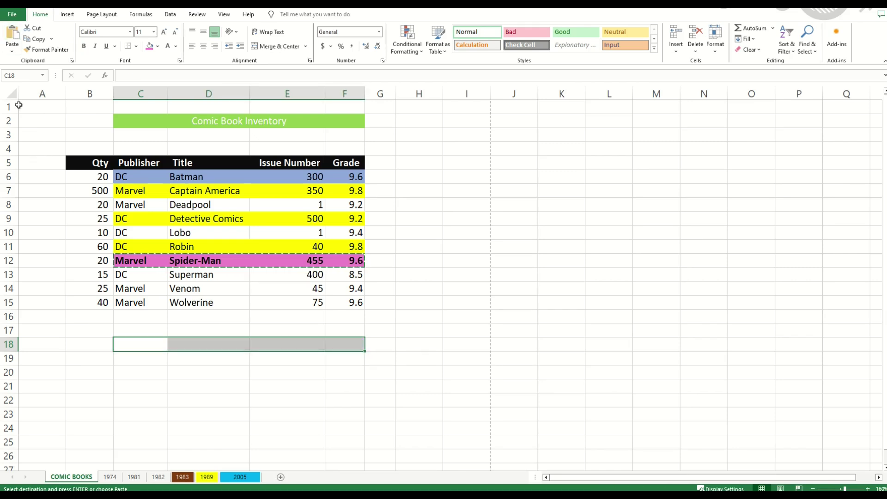
Step: Use Paste Special > Values to put only the Spider-Man row's values in C18
click(12, 51)
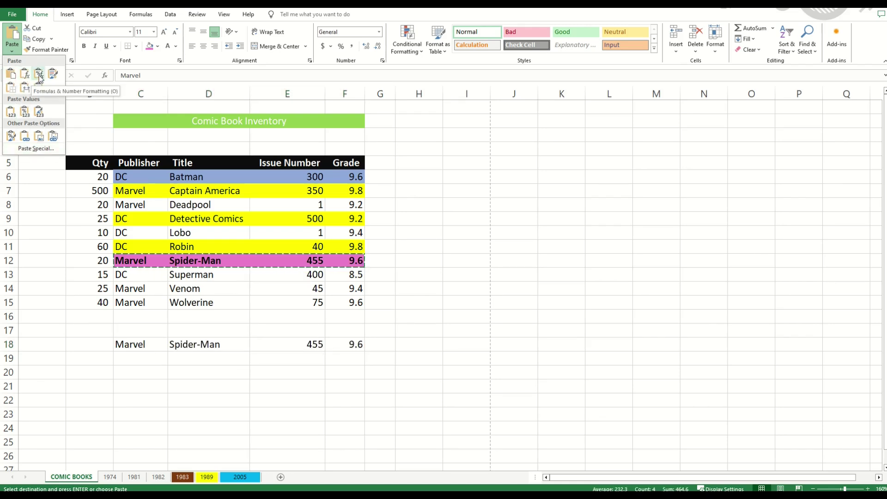
click(27, 147)
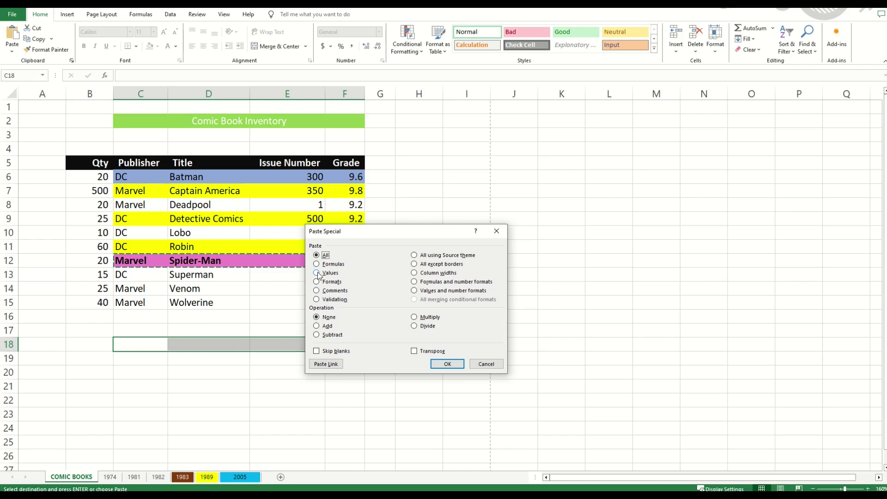
click(439, 363)
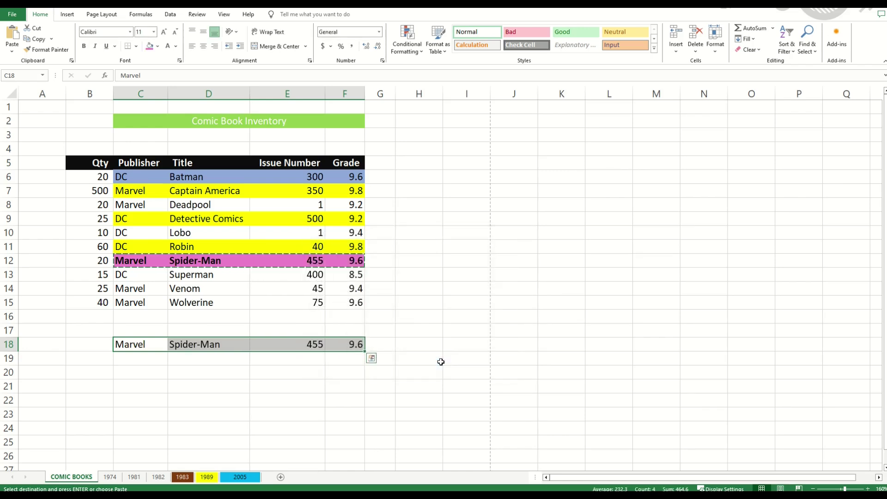
click(325, 367)
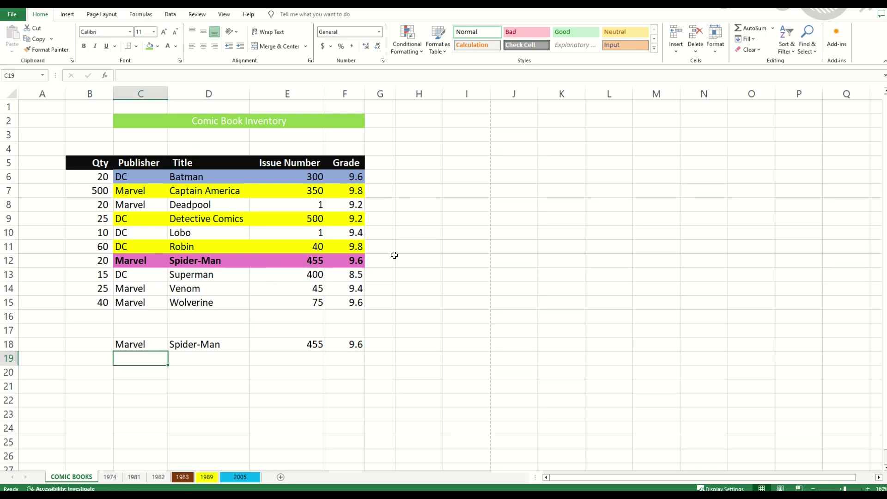
Step: Zoom the inventory sheet out and back in with Ctrl+wheel, ending around 205%
click(405, 237)
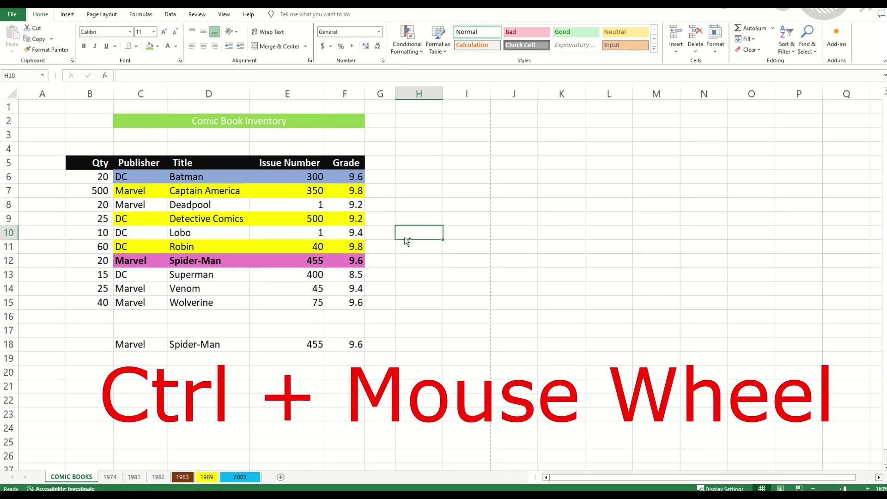
ctrl+scroll(404, 238, down, 1)
ctrl+scroll(404, 237, down, 4)
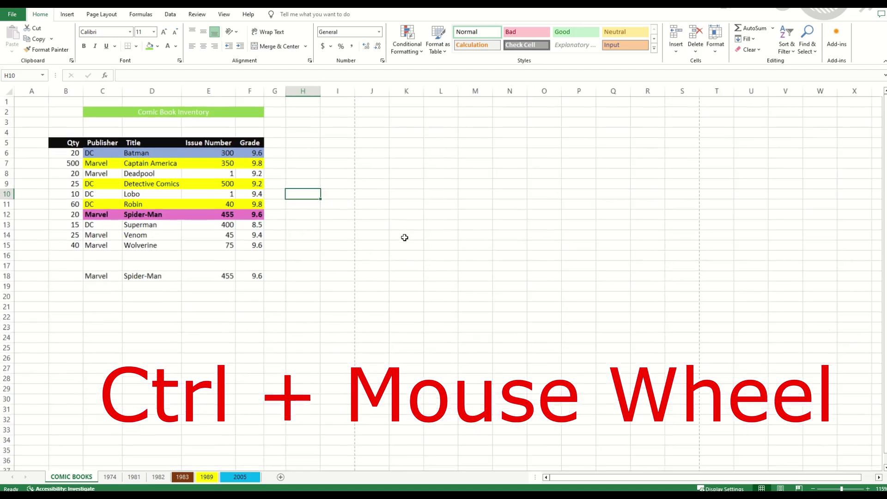
ctrl+scroll(404, 237, down, 4)
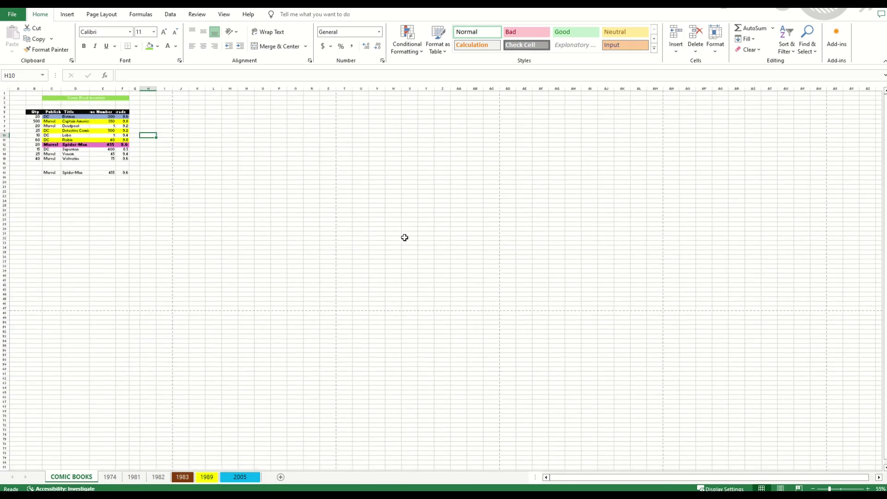
ctrl+scroll(405, 238, up, 6)
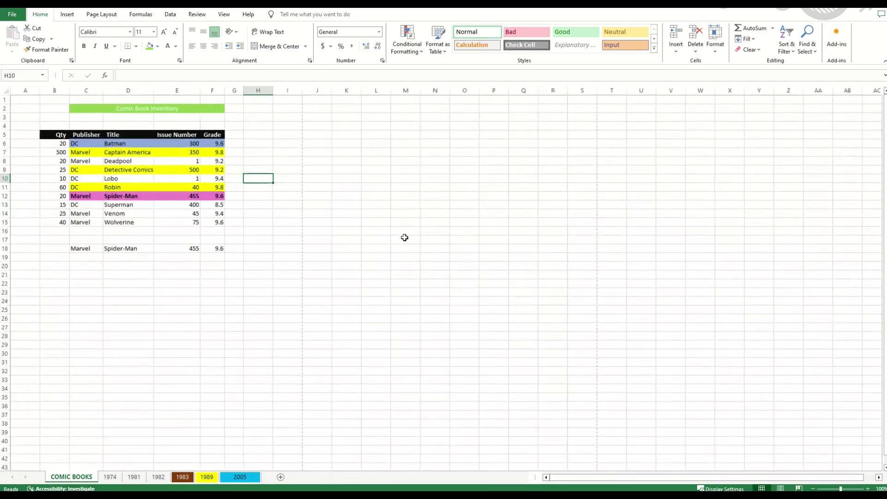
ctrl+scroll(405, 237, down, 2)
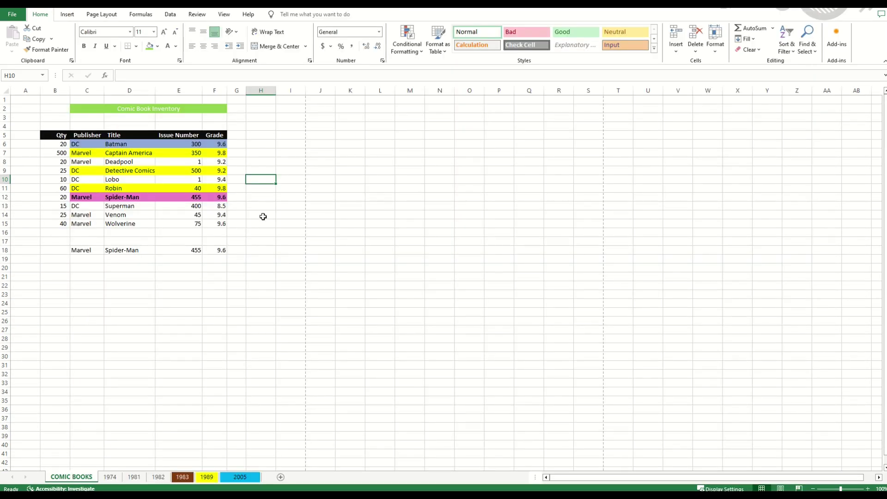
ctrl+scroll(263, 217, up, 7)
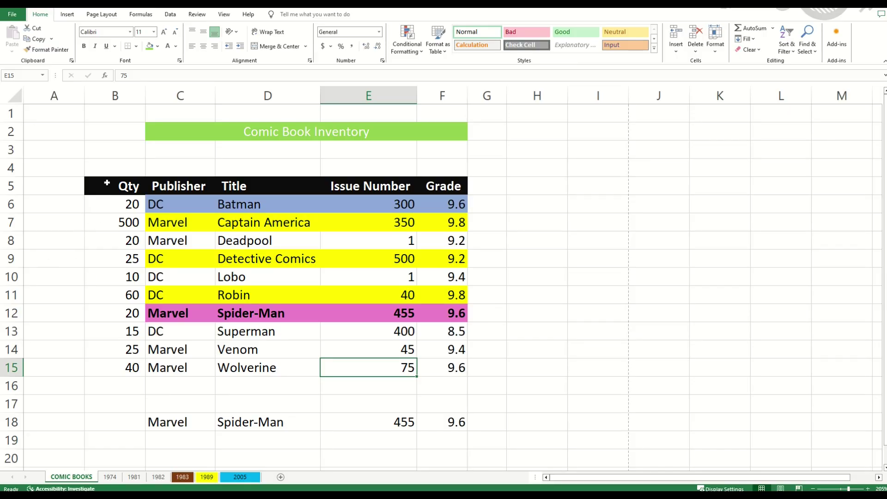
Step: Give the Qty cells B6:B15 a Date format after previewing General, Number and Currency
click(90, 148)
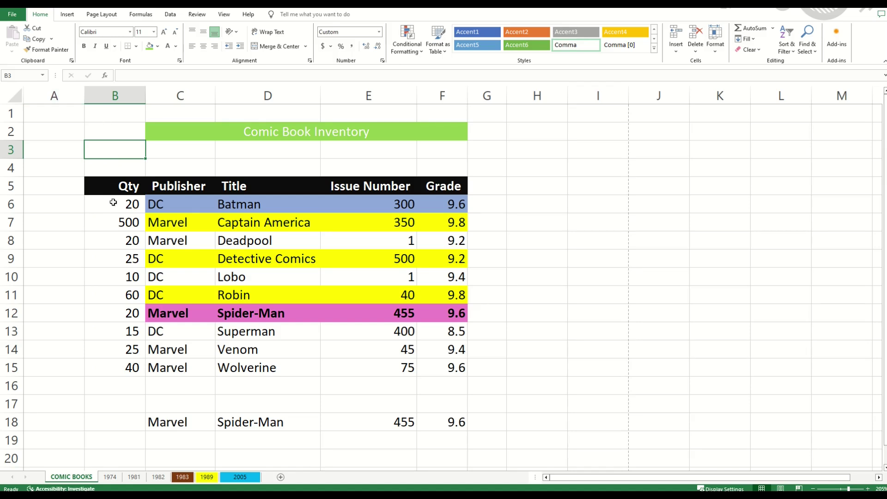
drag(113, 204, 122, 366)
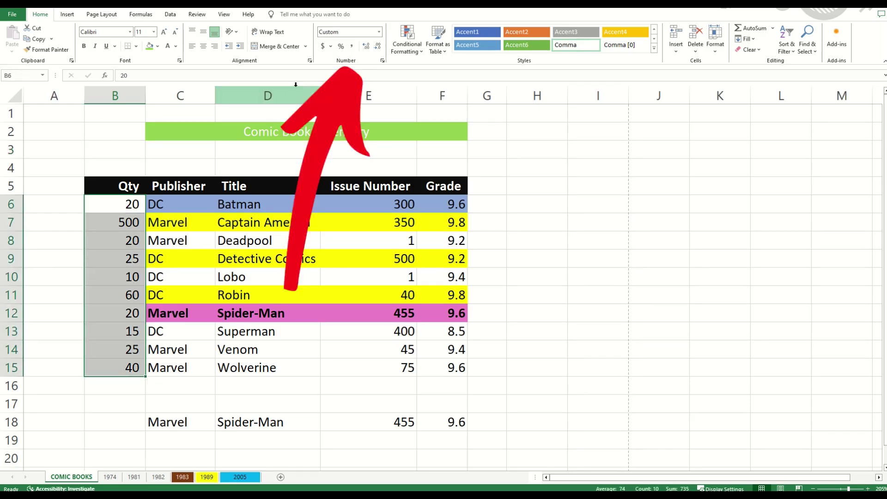
click(382, 61)
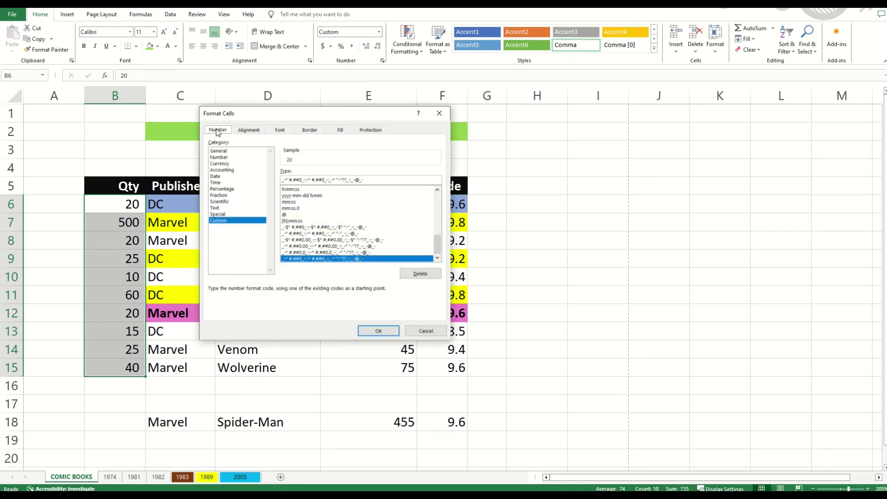
click(219, 151)
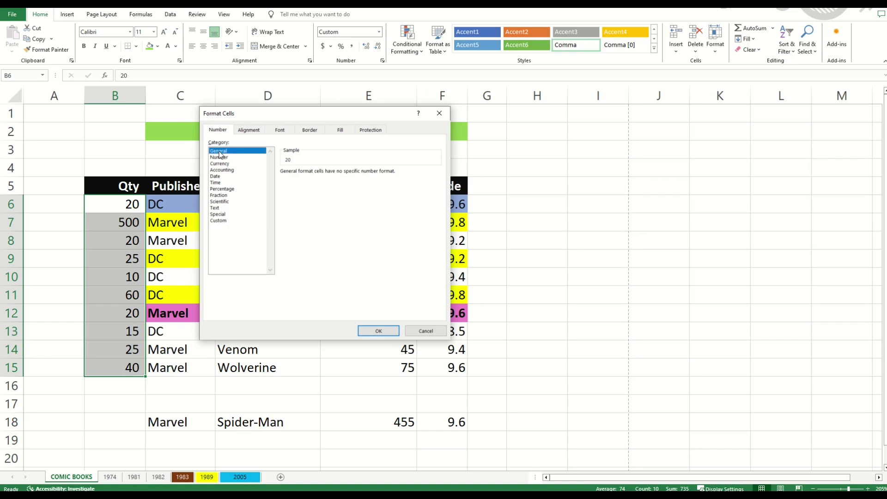
click(219, 157)
click(220, 164)
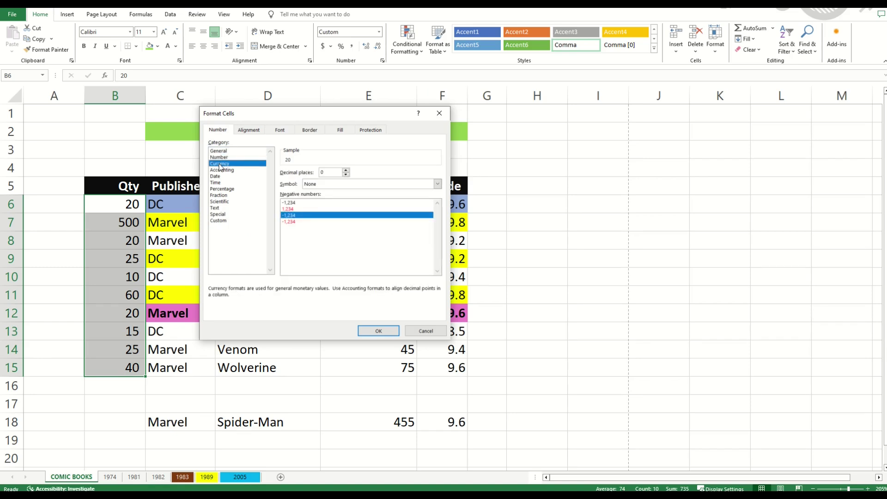
click(222, 176)
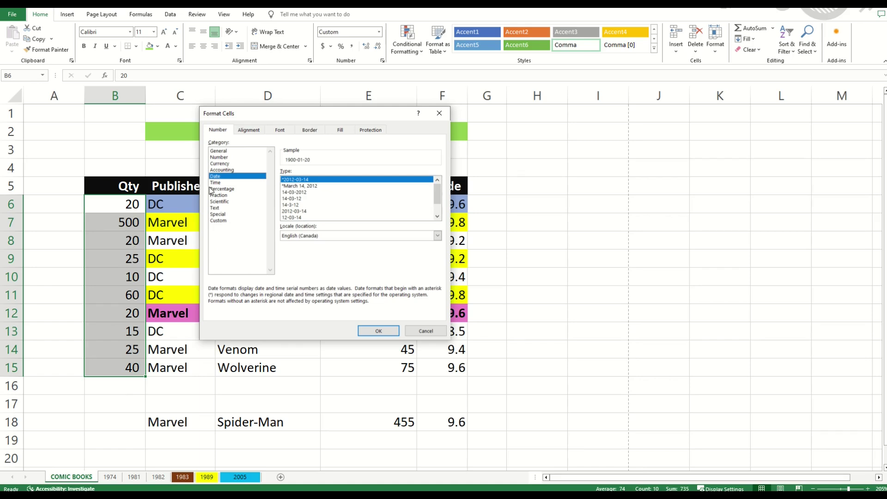
click(368, 332)
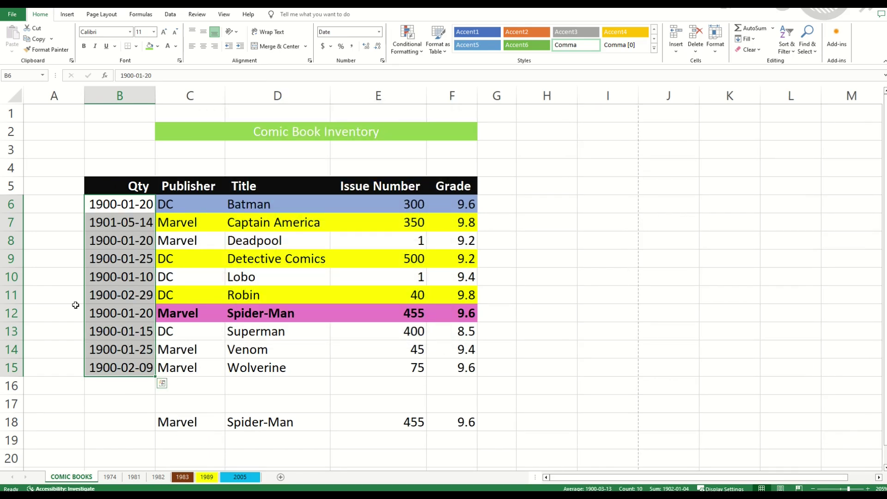
Step: Undo the date format, apply Comma Style to Qty, then adjust decimals down to none
key(ctrl+z)
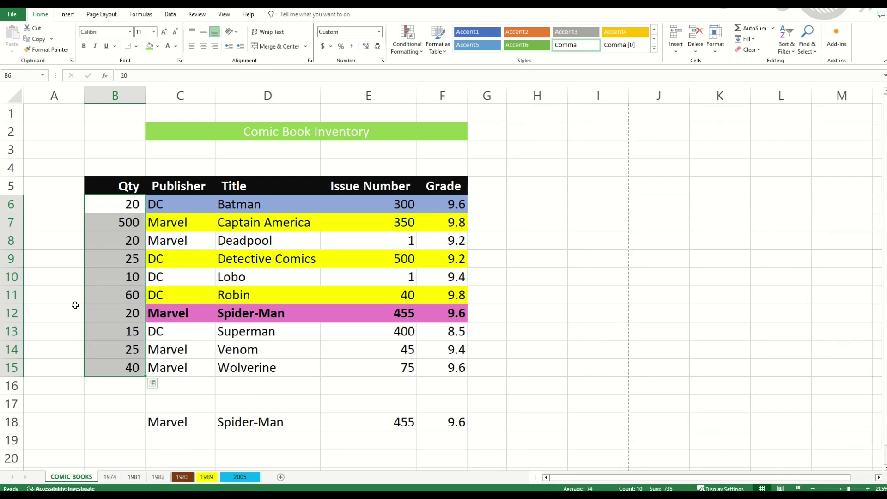
click(351, 47)
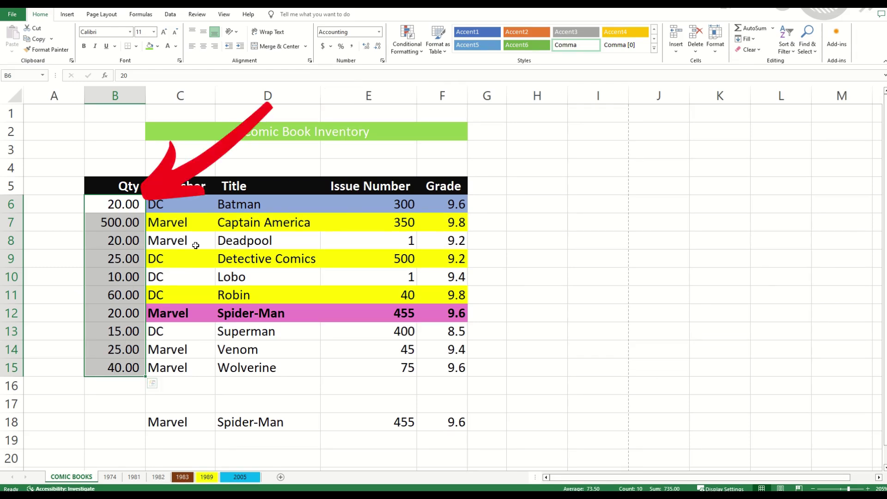
click(376, 48)
click(376, 48)
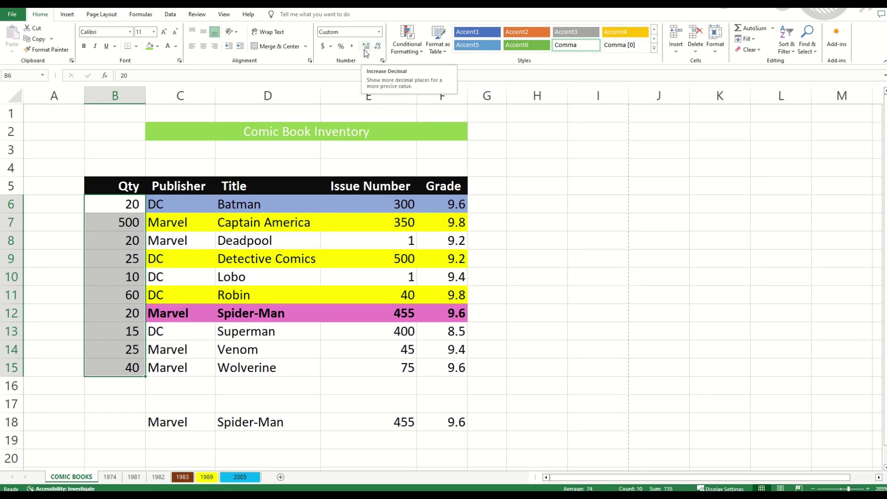
click(365, 48)
click(365, 48)
click(365, 48)
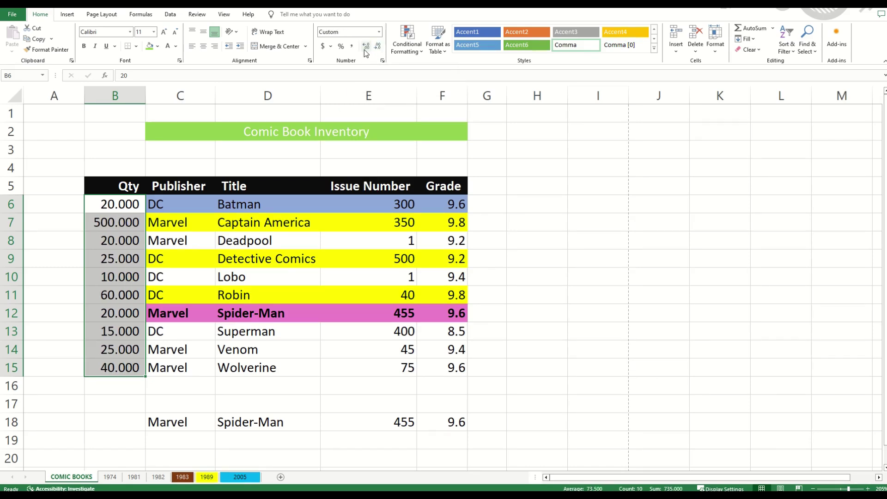
click(365, 48)
click(377, 48)
click(376, 48)
click(376, 48)
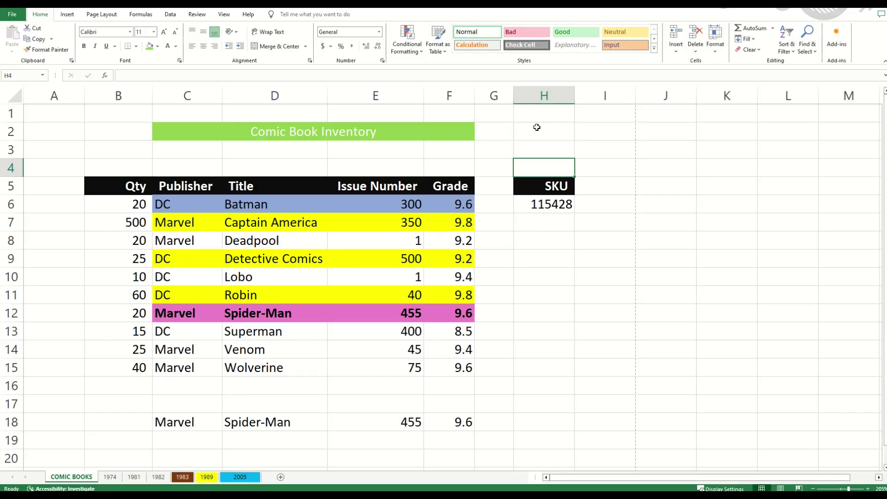
Step: Try typing a leading 0 in front of the SKU 115428 in H6
click(533, 207)
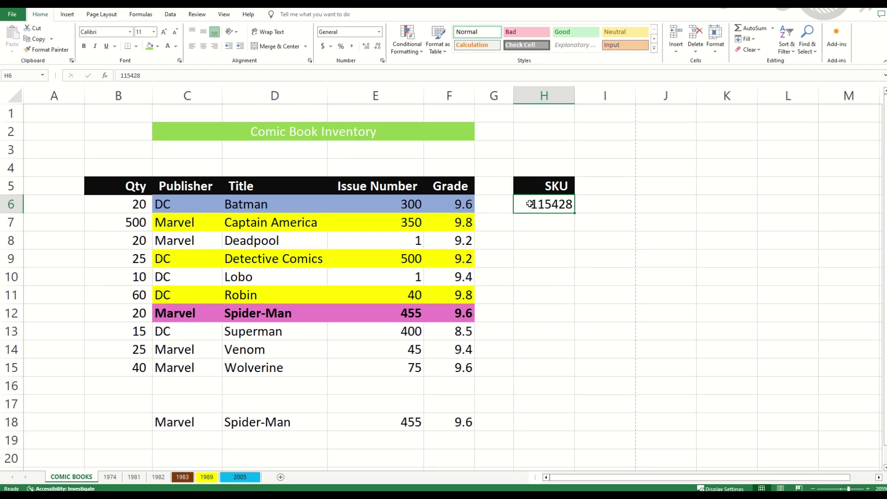
click(125, 75)
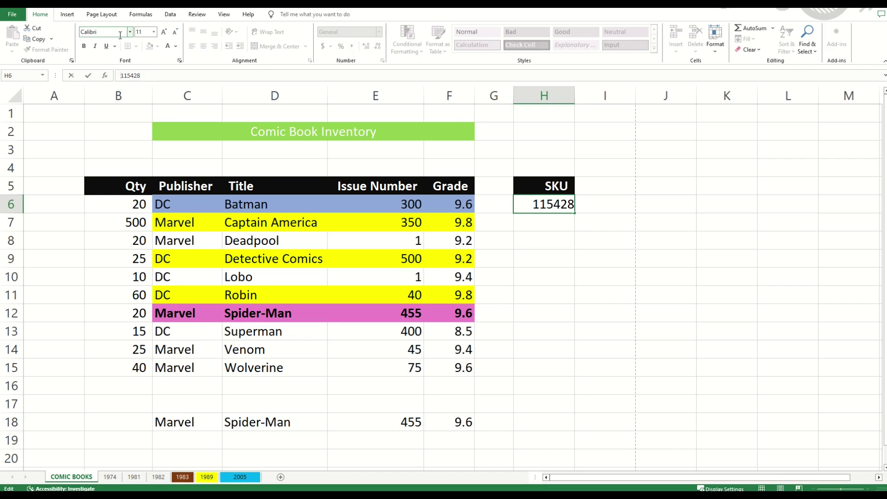
text(0)
key(Return)
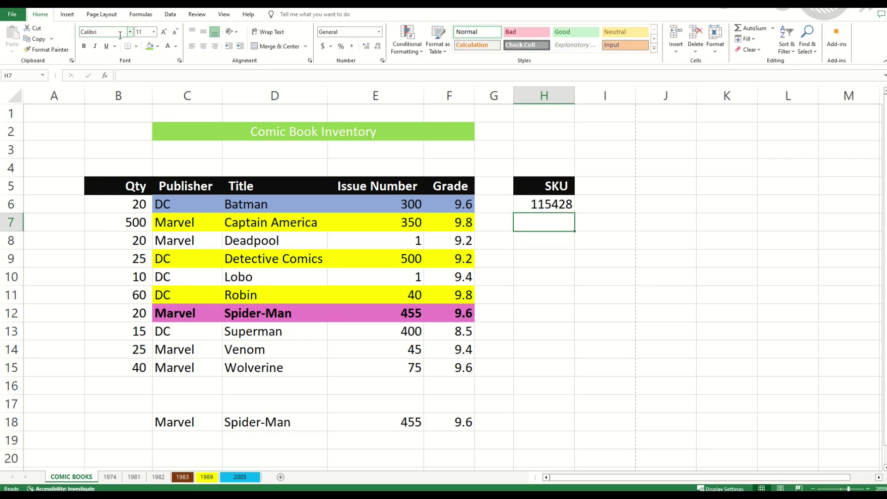
Step: Apply the custom number format 0000000 to H6 so the SKU shows 0115428
click(531, 204)
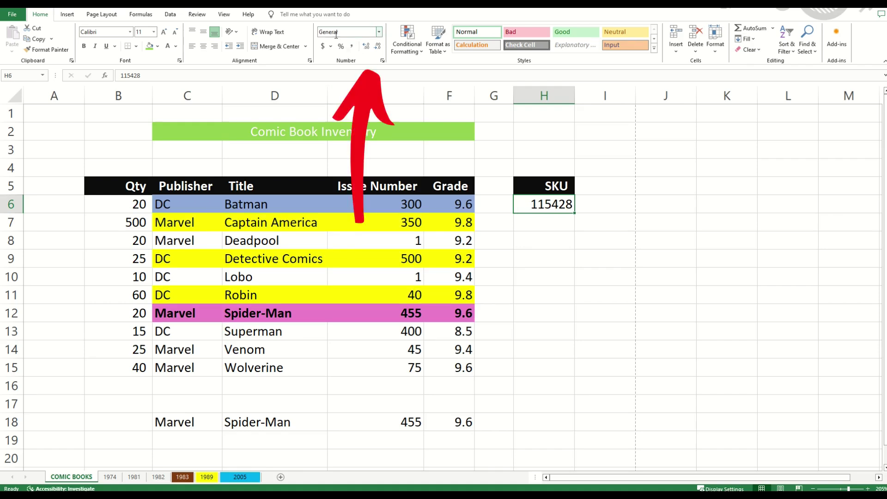
click(379, 32)
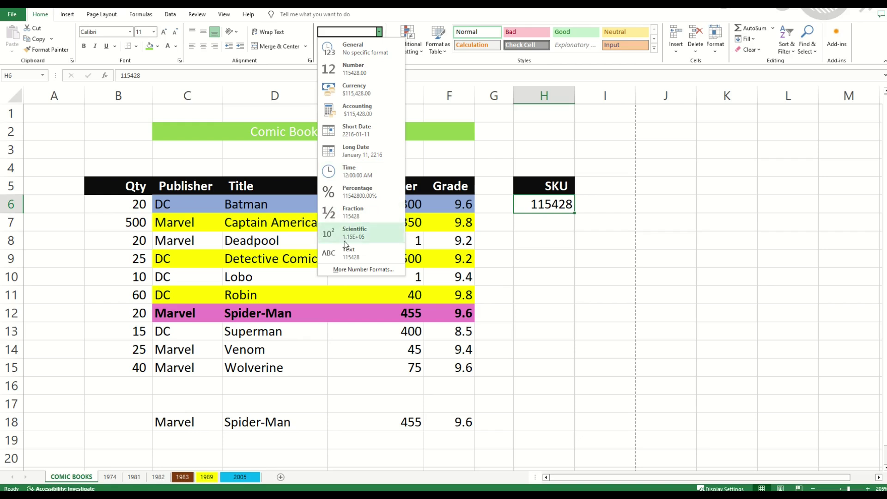
click(353, 270)
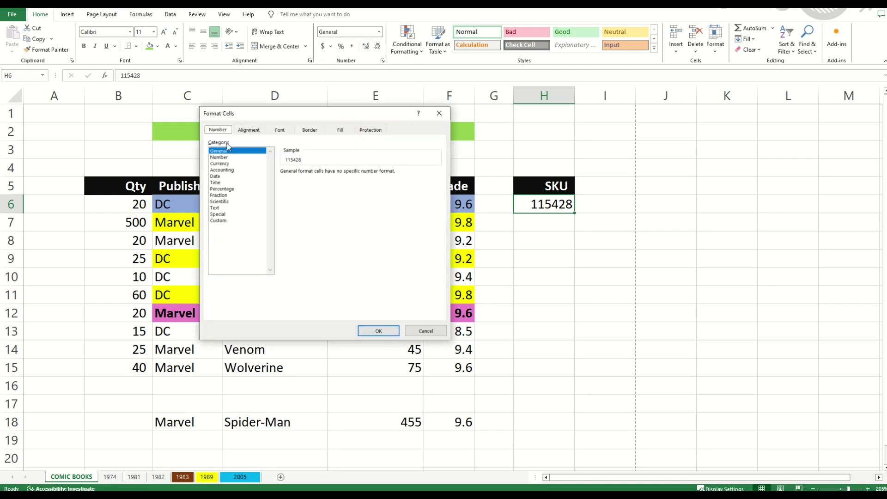
click(220, 221)
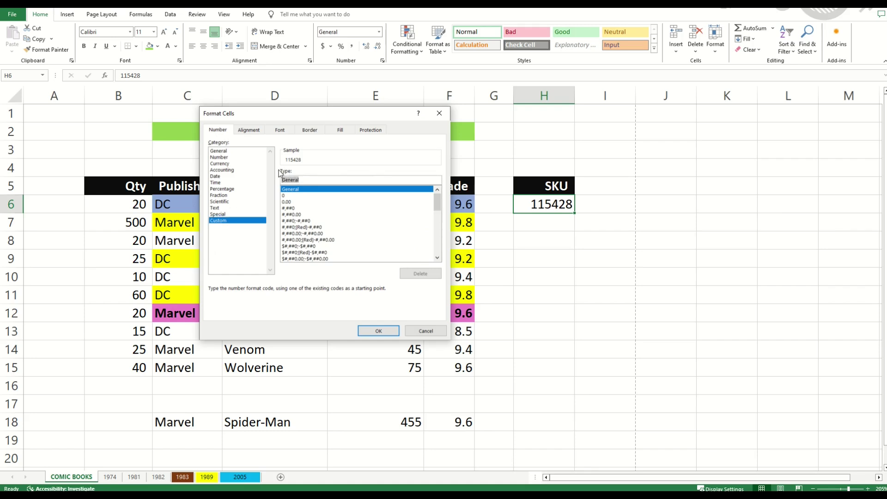
text(00)
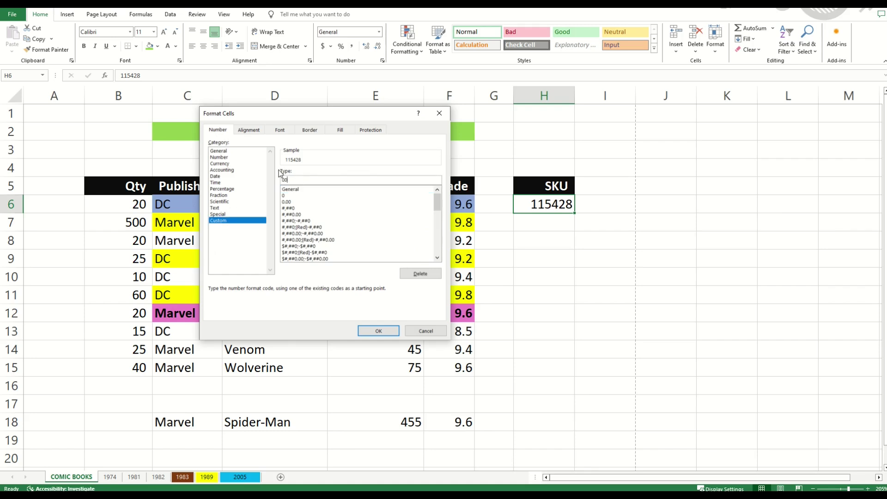
text(00000)
click(378, 331)
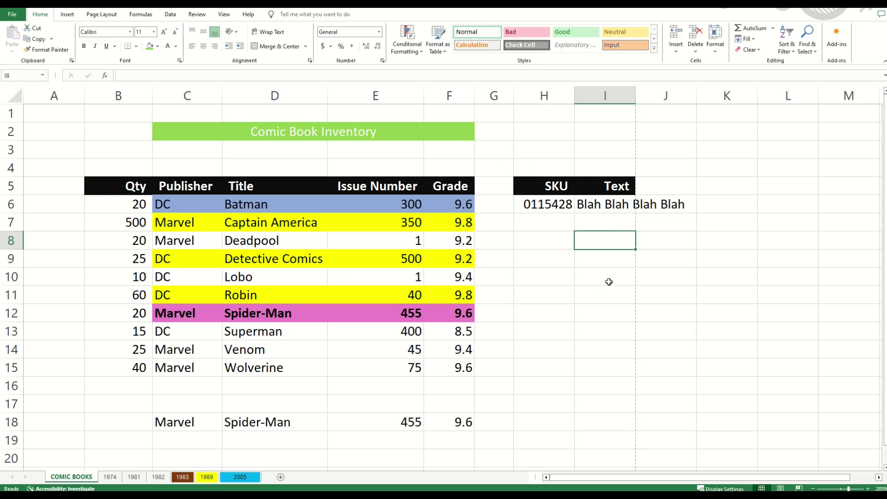
Step: In the print preview, change scaling from No Scaling to Fit All Columns on One Page
click(12, 15)
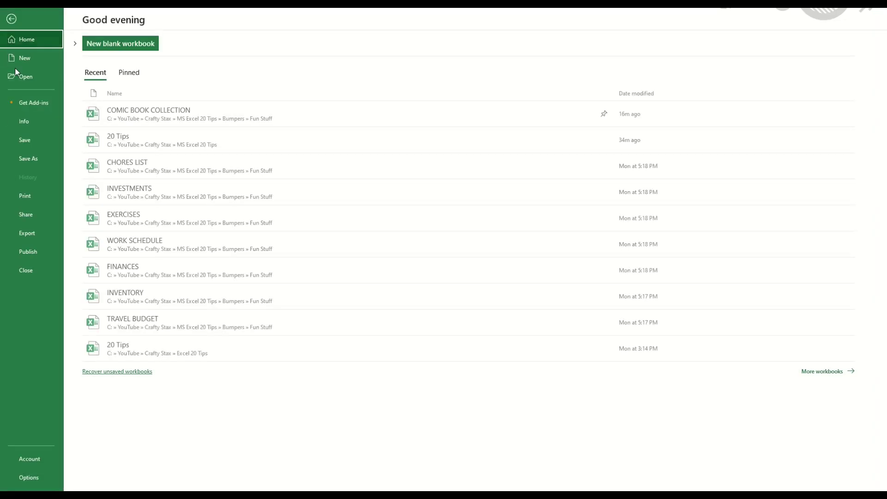
click(27, 195)
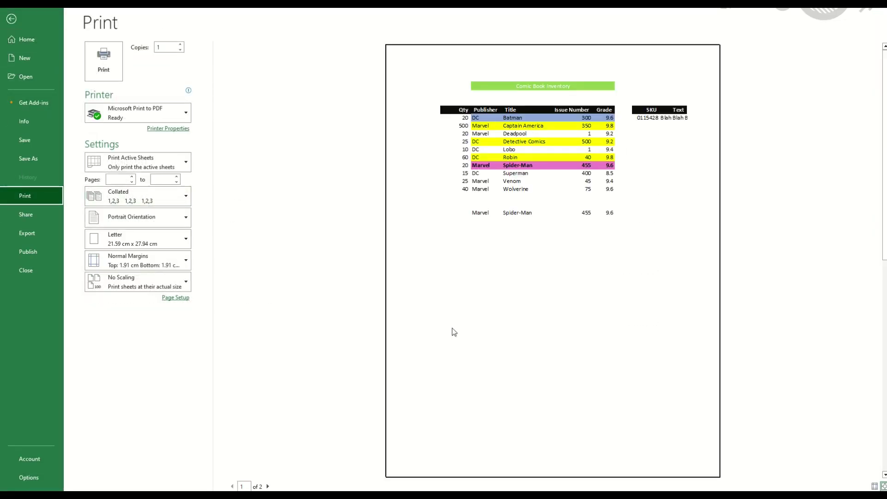
scroll(600, 264, down, 1)
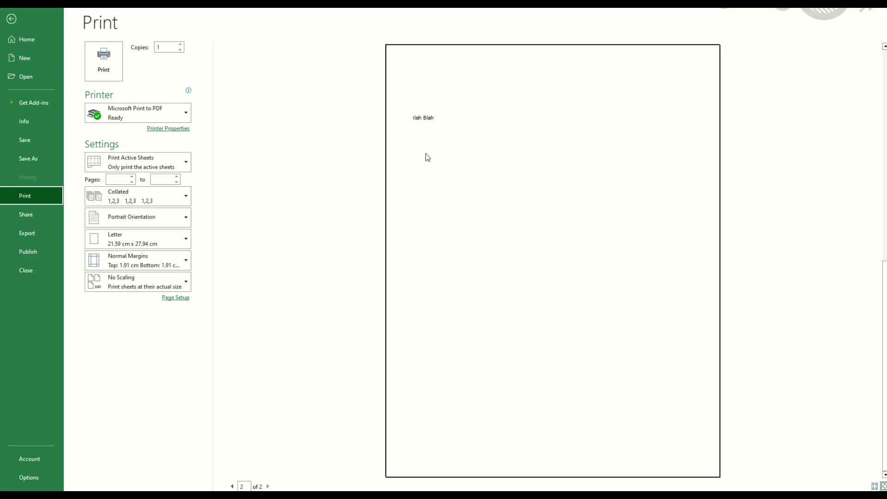
scroll(415, 129, up, 1)
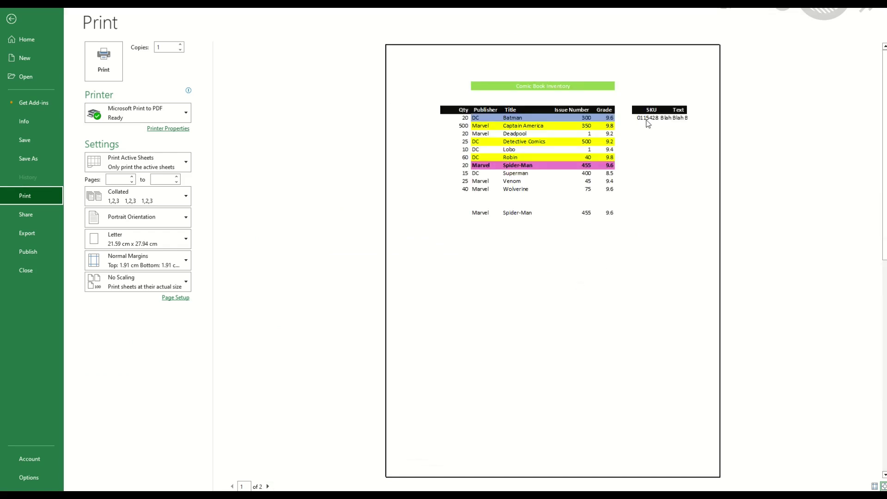
scroll(508, 122, down, 1)
scroll(448, 122, up, 1)
click(125, 281)
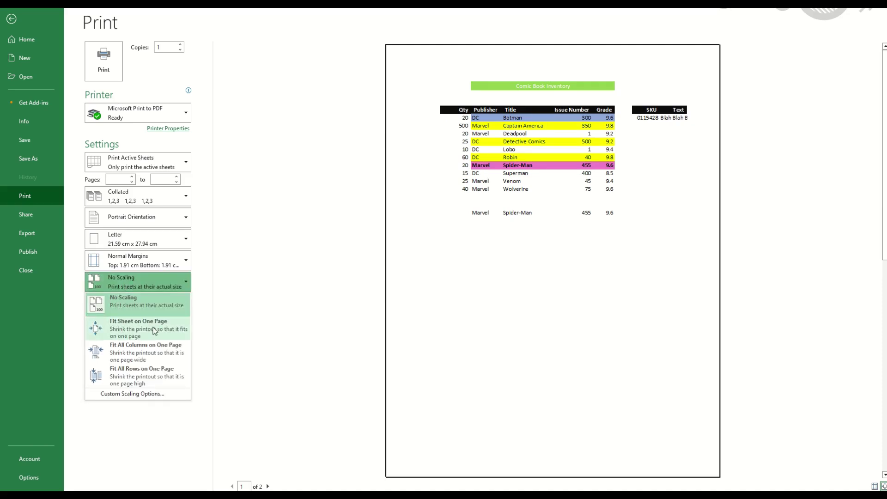
click(128, 349)
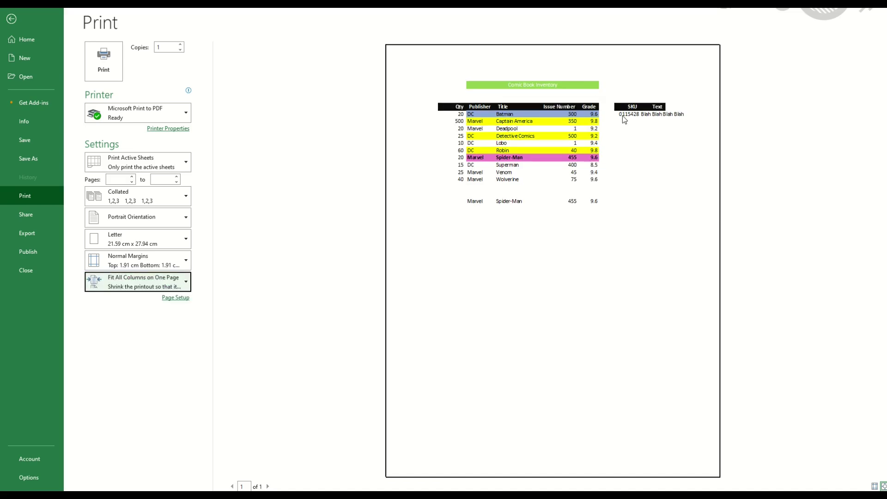